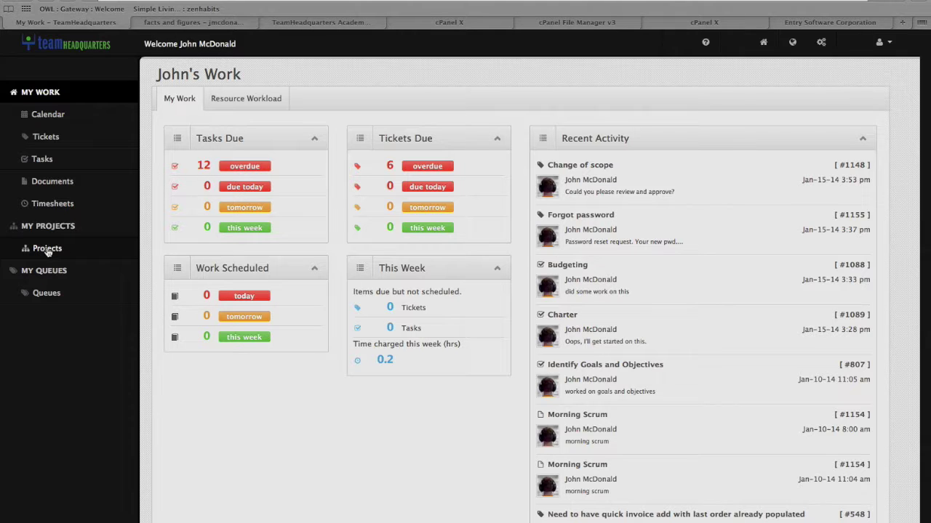
Step: Open the Gantt chart of the TeamHeadquarters implementation project and widen the task list to reveal the Start column
{"action": "left_click", "coordinate": [47, 250]}
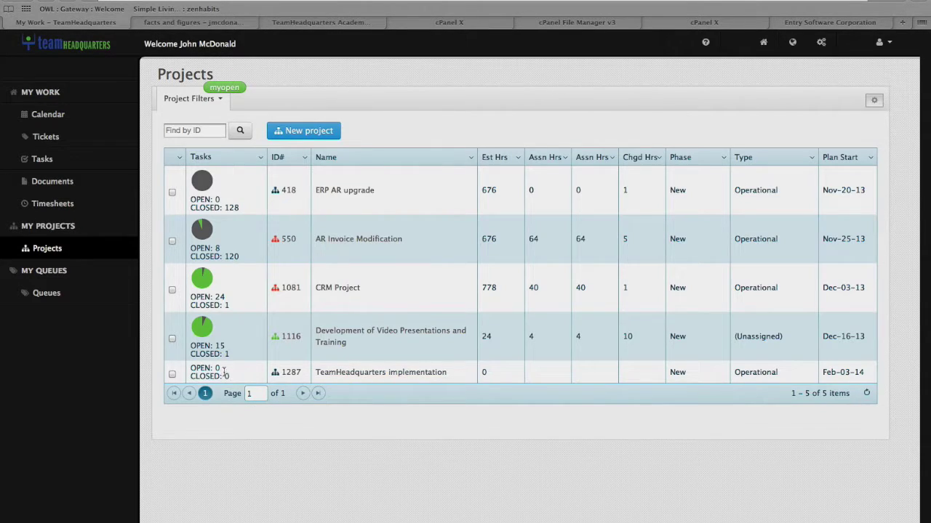
{"action": "left_click", "coordinate": [328, 374]}
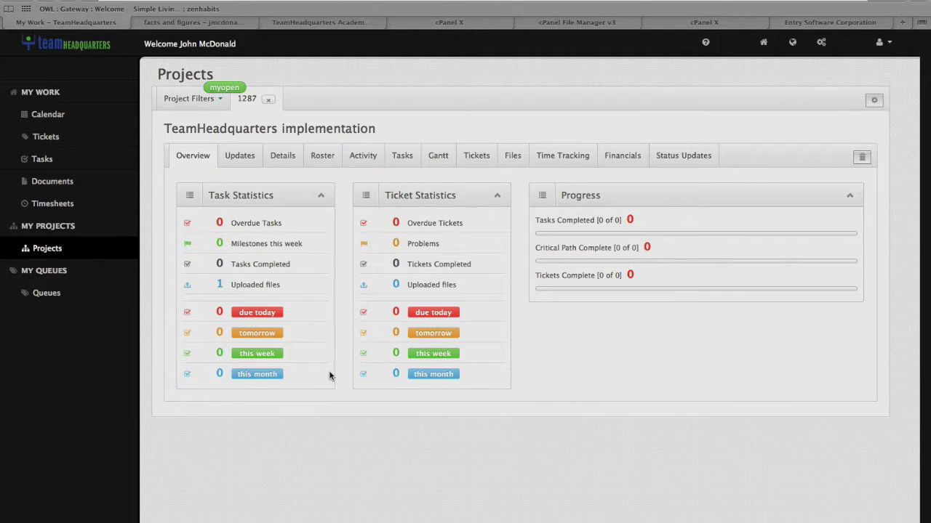
{"action": "left_click", "coordinate": [439, 154]}
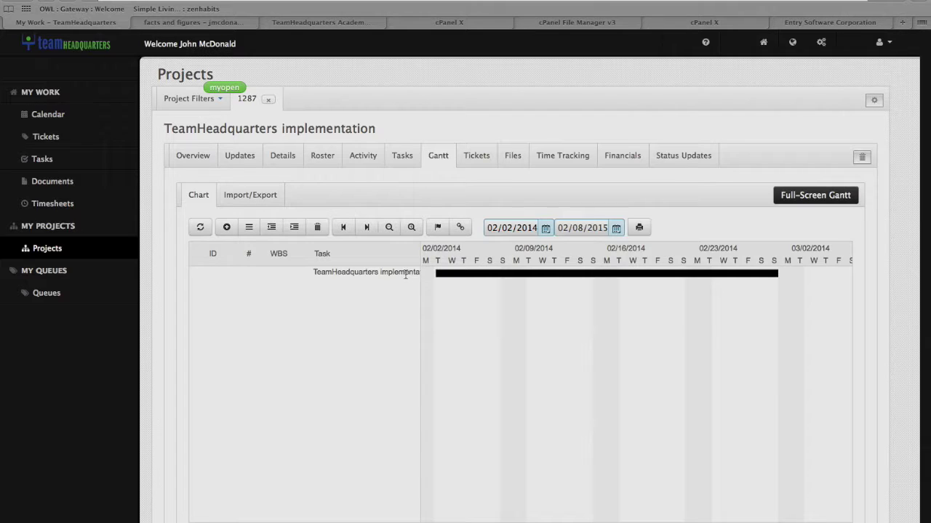
{"action": "left_click_drag", "start_coordinate": [422, 274], "coordinate": [523, 301]}
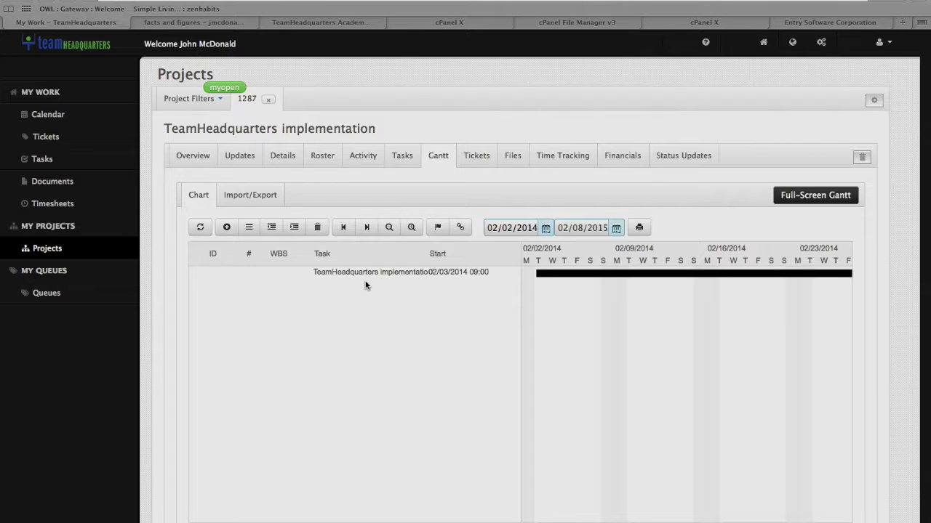
Step: Refresh the Gantt chart and add two new tasks, inserting the second one before the first
{"action": "left_click", "coordinate": [202, 230]}
{"action": "left_click", "coordinate": [227, 228]}
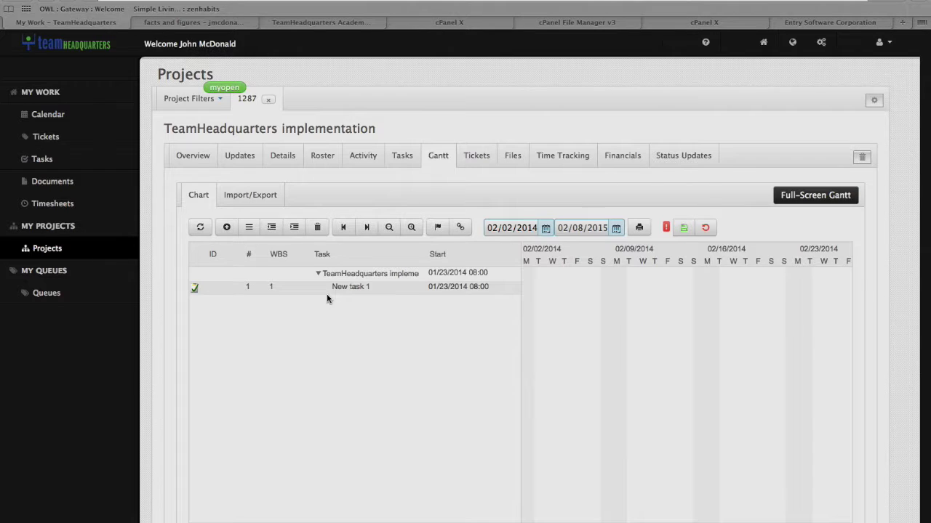
{"action": "left_click", "coordinate": [248, 229]}
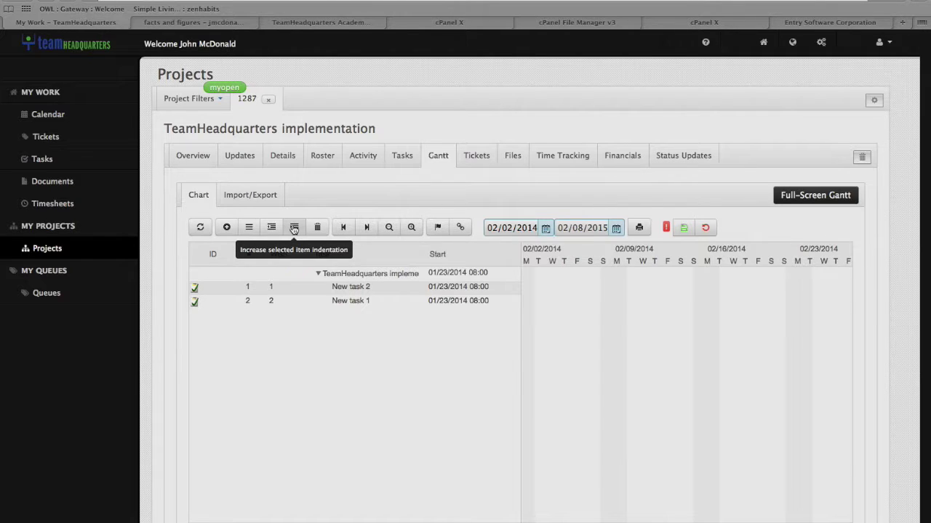
Step: Indent New task 1 beneath New task 2, accepting the summary item change, and return it to its original level
{"action": "left_click", "coordinate": [246, 301]}
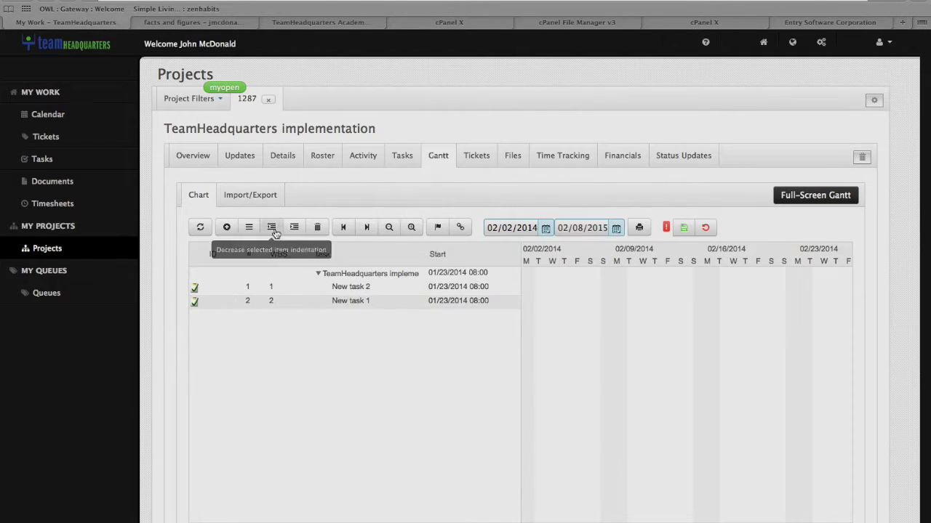
{"action": "left_click", "coordinate": [294, 227]}
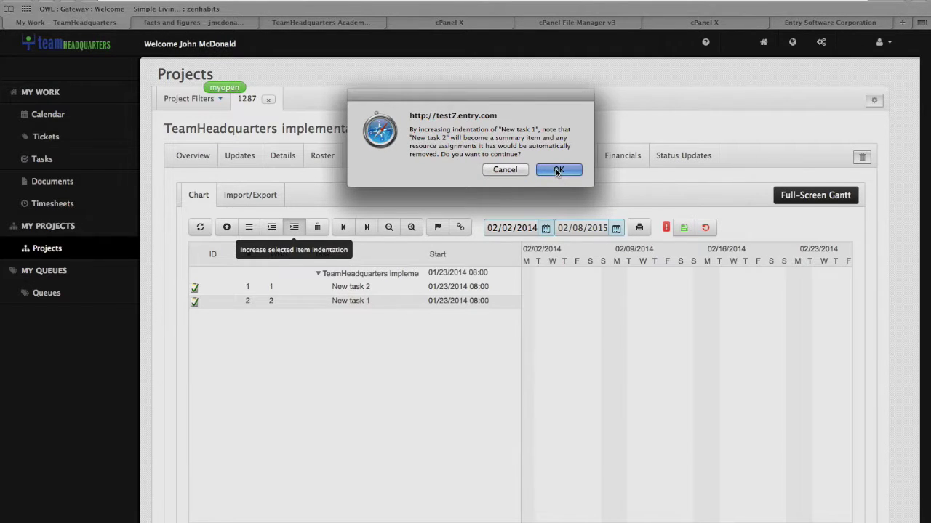
{"action": "left_click", "coordinate": [557, 170]}
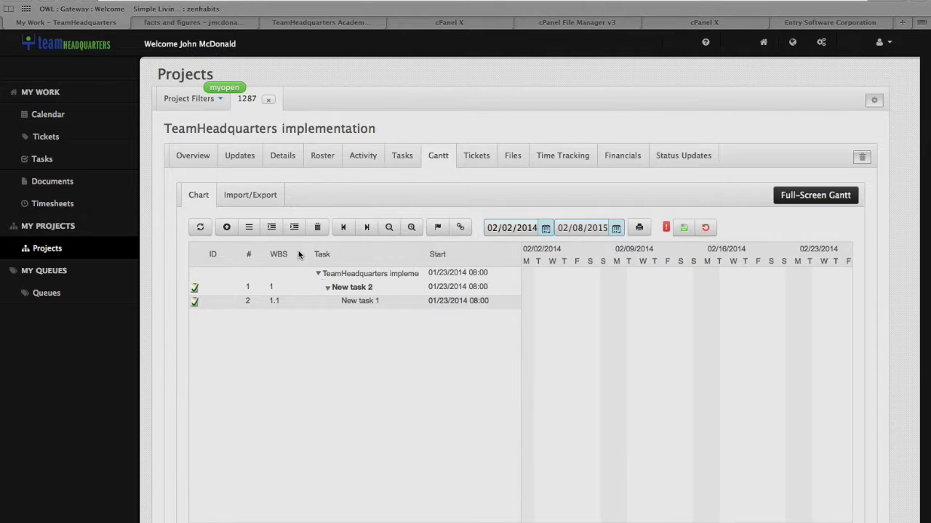
{"action": "left_click", "coordinate": [271, 230]}
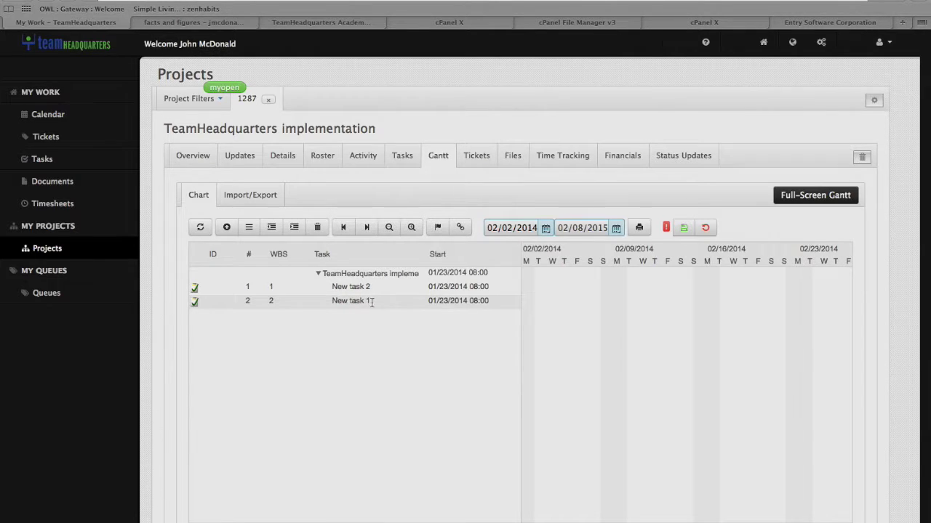
Step: Reload the Gantt data without saving changes, and add a single new task and delete it again
{"action": "left_click", "coordinate": [200, 229]}
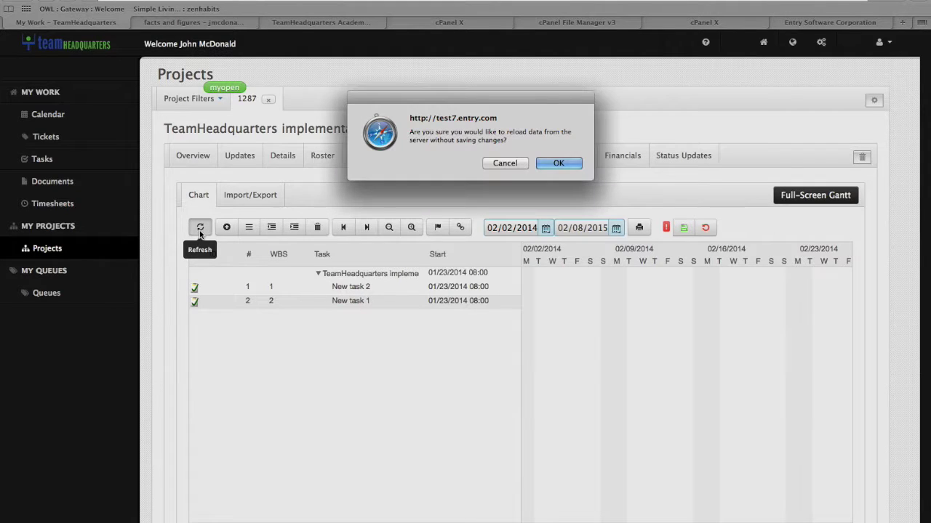
{"action": "left_click", "coordinate": [559, 163]}
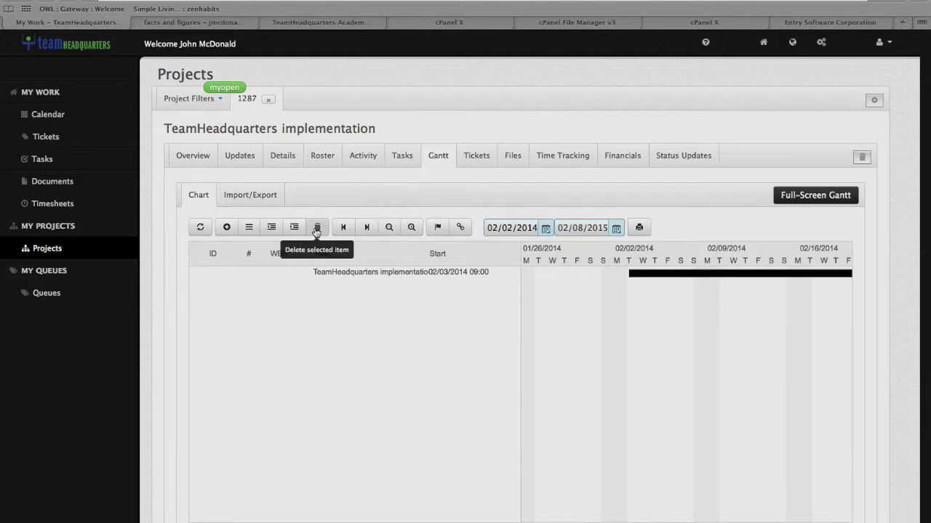
{"action": "left_click", "coordinate": [226, 226]}
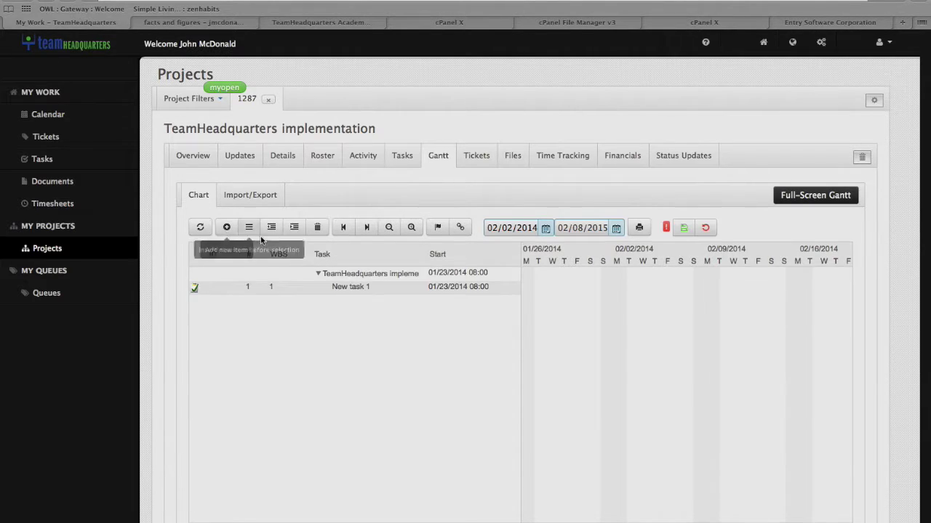
{"action": "left_click", "coordinate": [316, 228]}
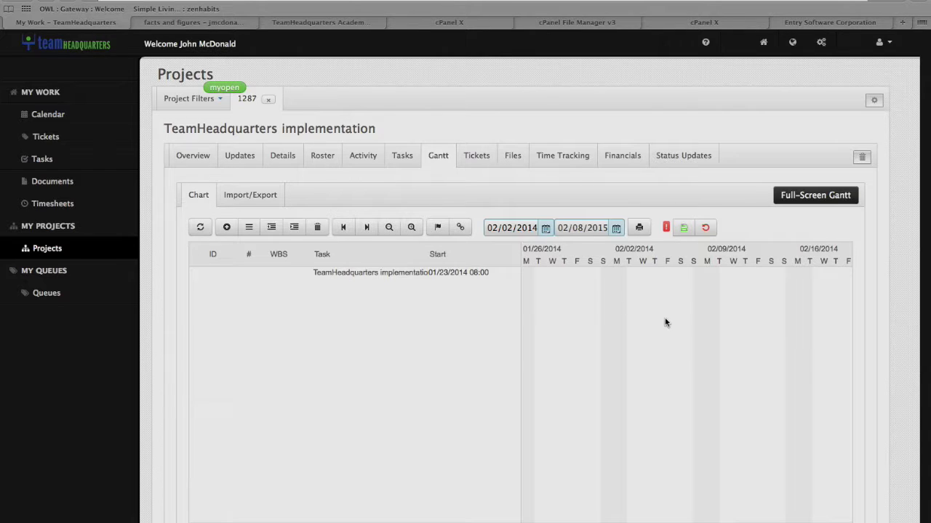
Step: Examine the project's start date cell and its bar on the timeline, zooming the chart out and back in
{"action": "double_click", "coordinate": [429, 274]}
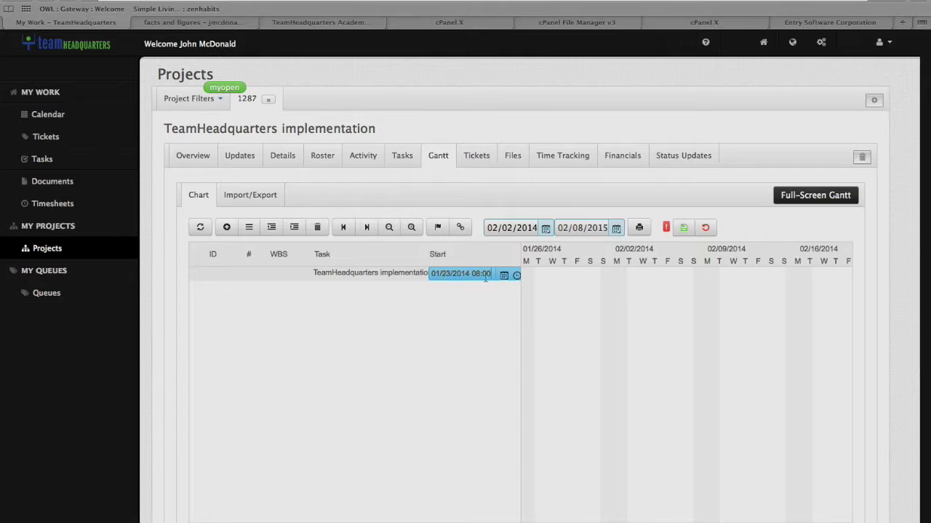
{"action": "left_click", "coordinate": [573, 284]}
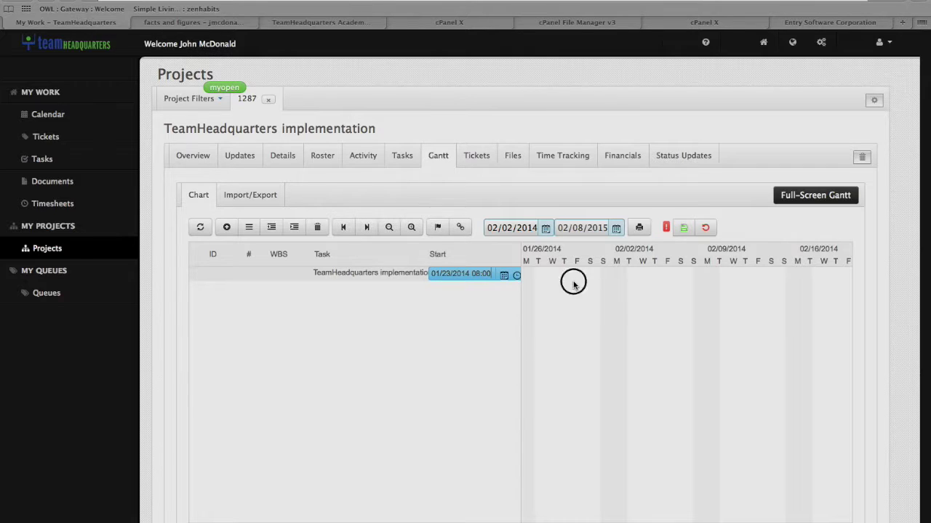
{"action": "left_click", "coordinate": [342, 228]}
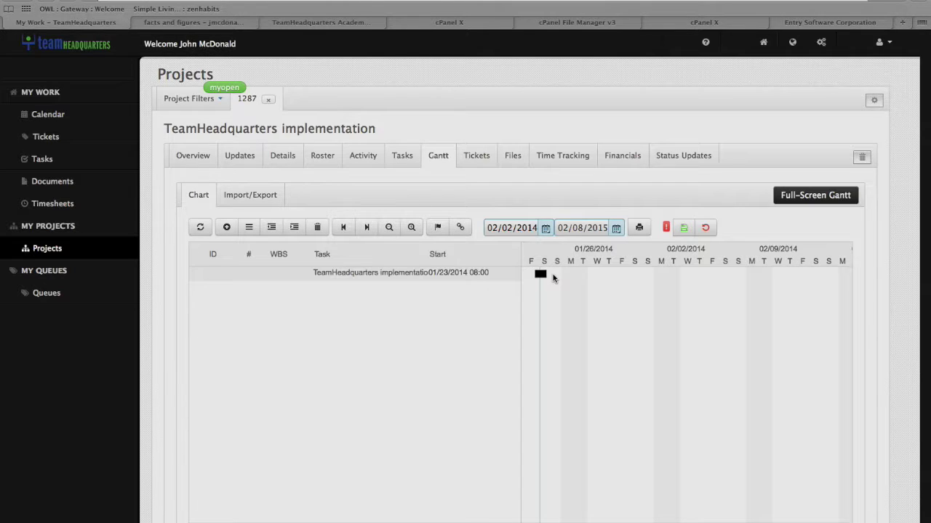
{"action": "left_click", "coordinate": [389, 230]}
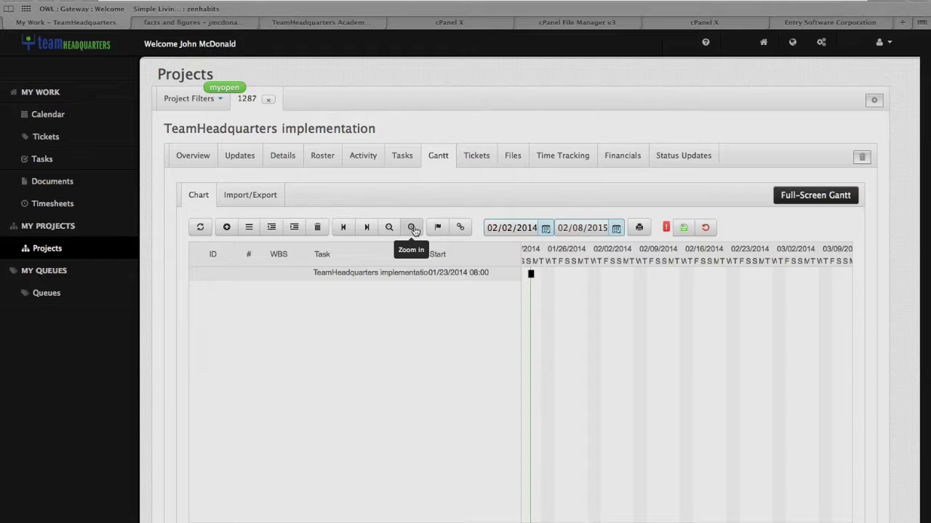
{"action": "left_click", "coordinate": [412, 230]}
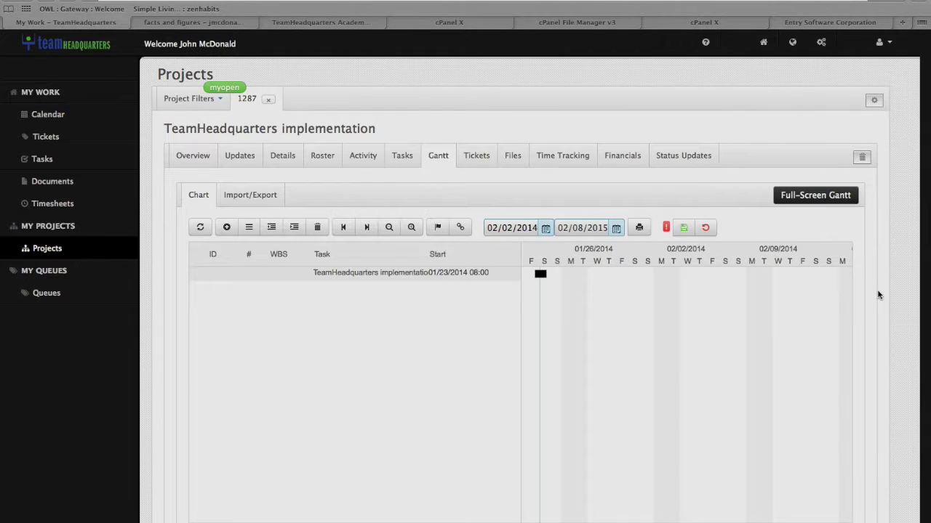
Step: Add a new task and try out the critical path highlighting and dependency link controls on the chart
{"action": "left_click", "coordinate": [227, 227]}
{"action": "left_click", "coordinate": [437, 228]}
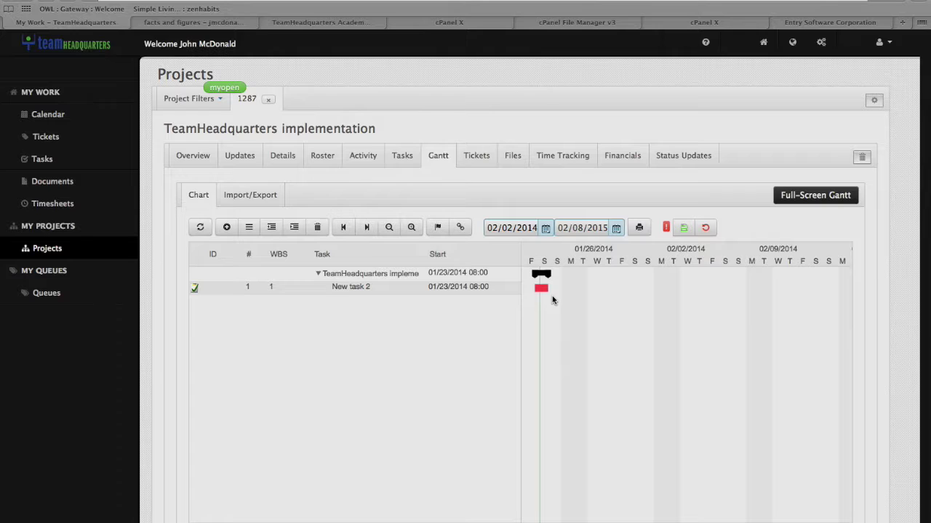
{"action": "left_click", "coordinate": [436, 228]}
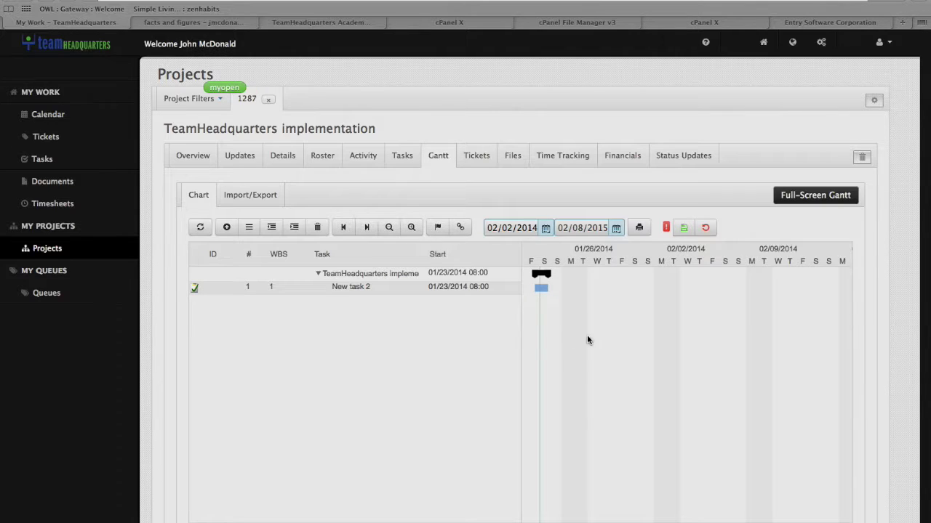
{"action": "left_click", "coordinate": [462, 228]}
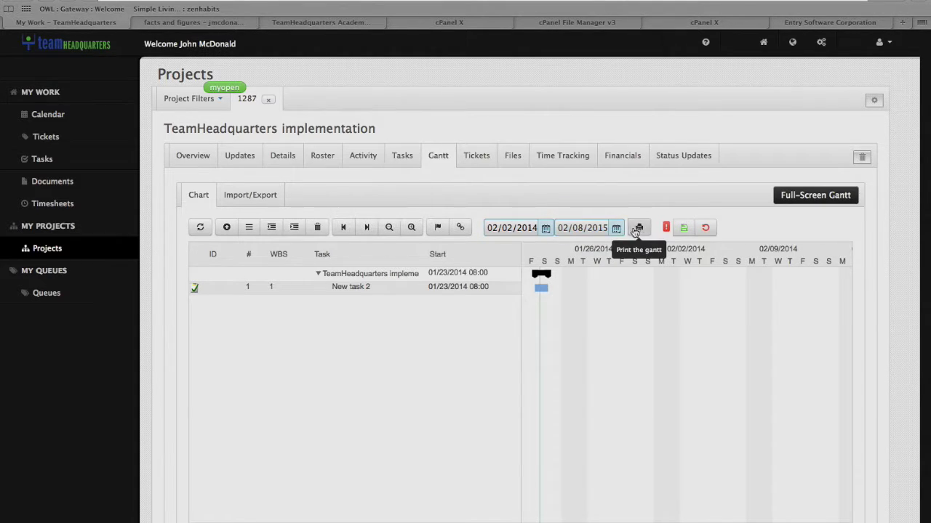
Step: Set the start of the Gantt print range to 01/23/2014 and check the print dialog without printing
{"action": "left_click", "coordinate": [545, 228]}
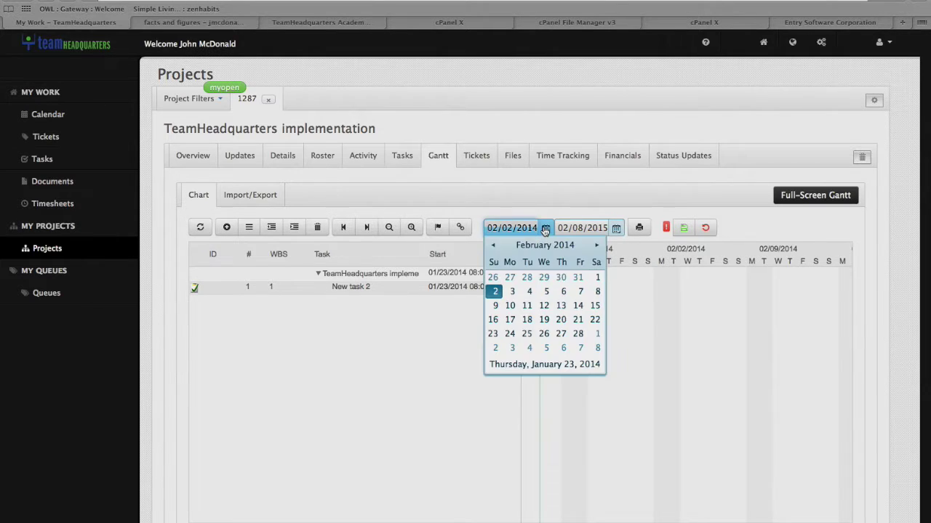
{"action": "left_click", "coordinate": [493, 245]}
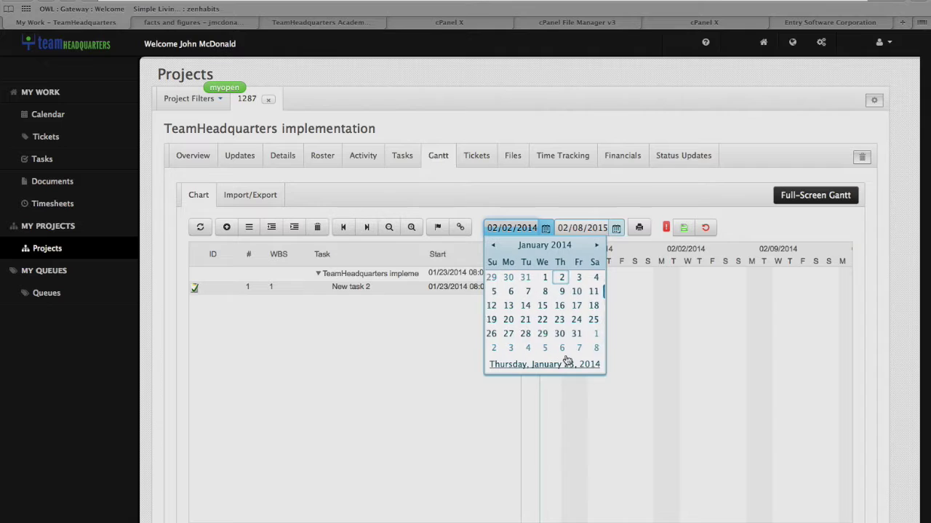
{"action": "left_click", "coordinate": [560, 320]}
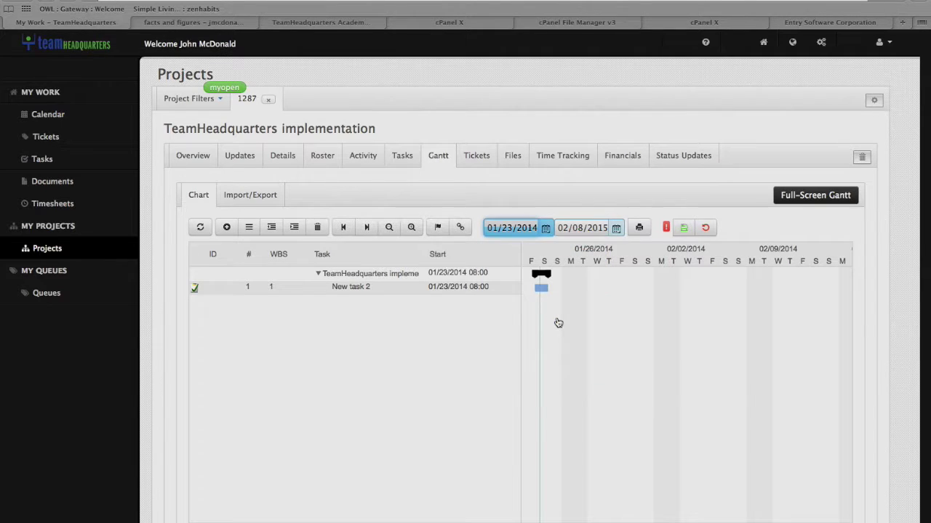
{"action": "left_click", "coordinate": [639, 229]}
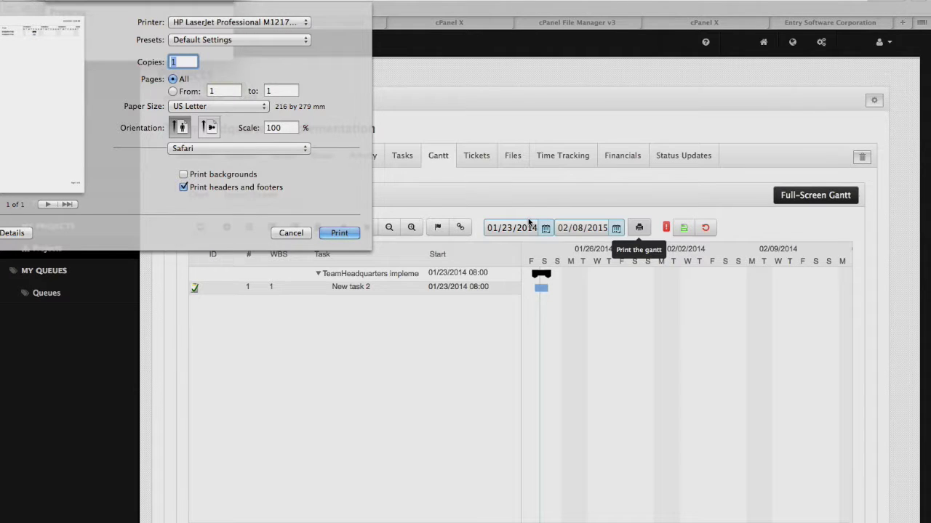
{"action": "left_click", "coordinate": [291, 235]}
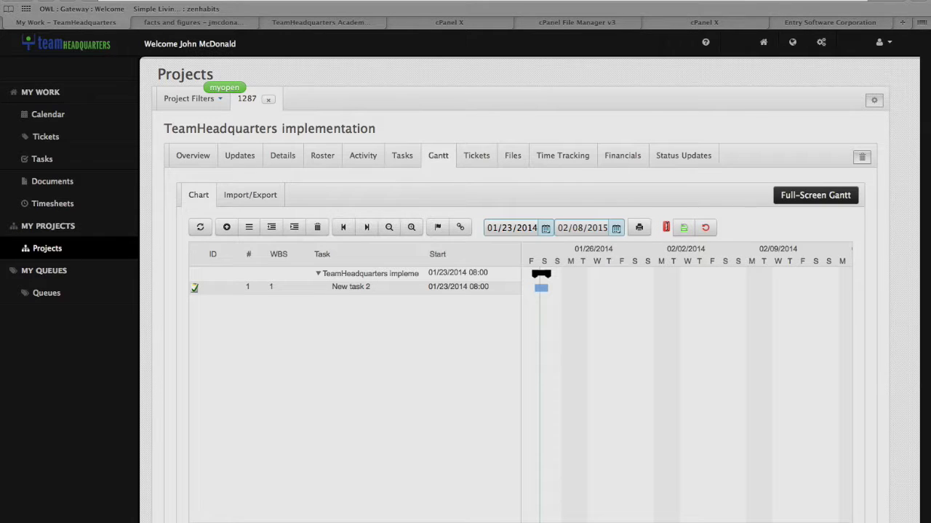
Step: Cancel all unsaved Gantt changes and switch the chart to the full-screen view
{"action": "left_click", "coordinate": [707, 229]}
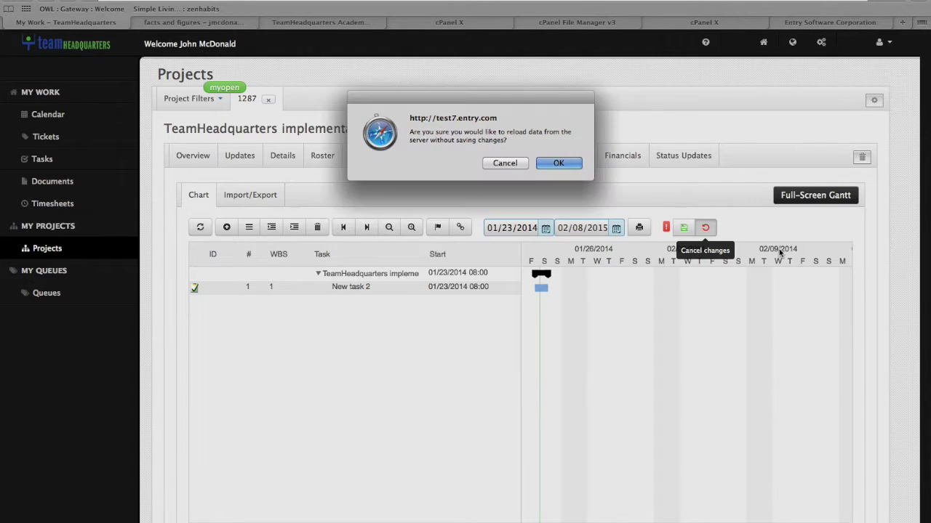
{"action": "left_click", "coordinate": [568, 164]}
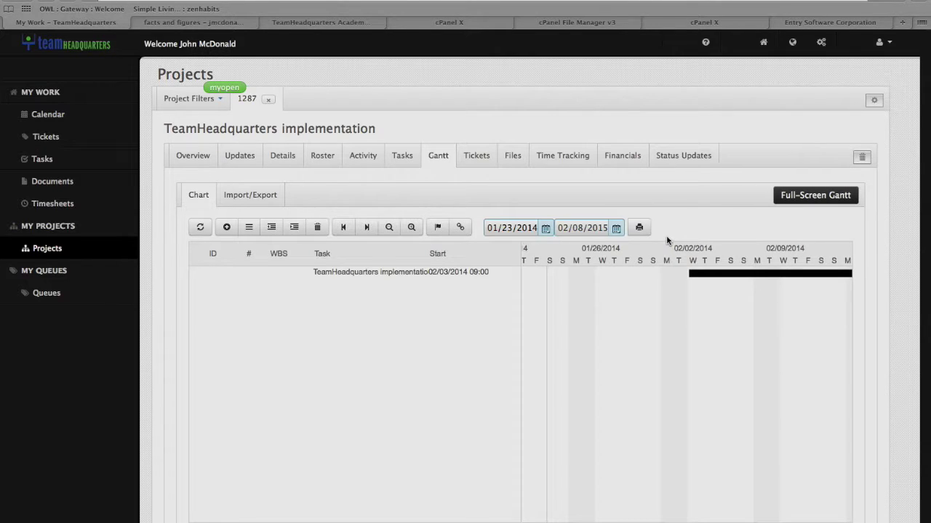
{"action": "left_click", "coordinate": [797, 198]}
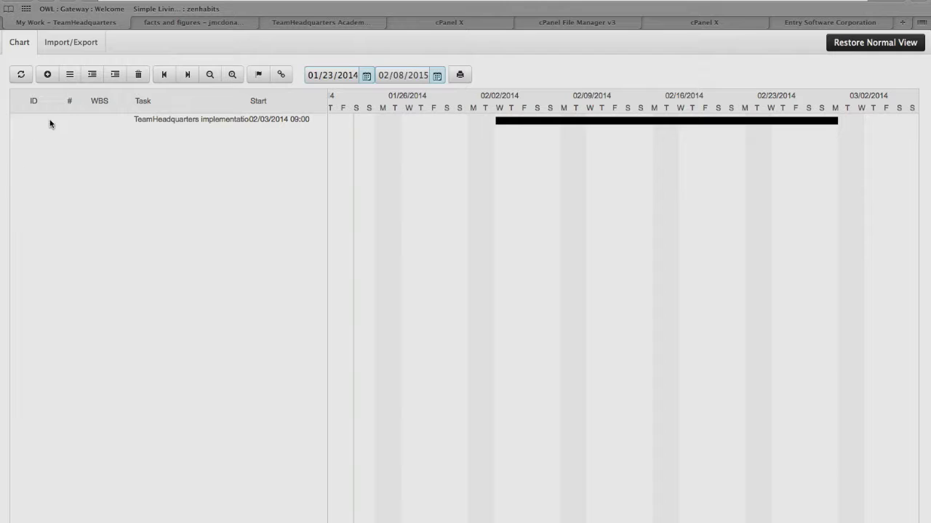
Step: Add four new tasks under the TeamHeadquarters implementation project
{"action": "left_click", "coordinate": [47, 74]}
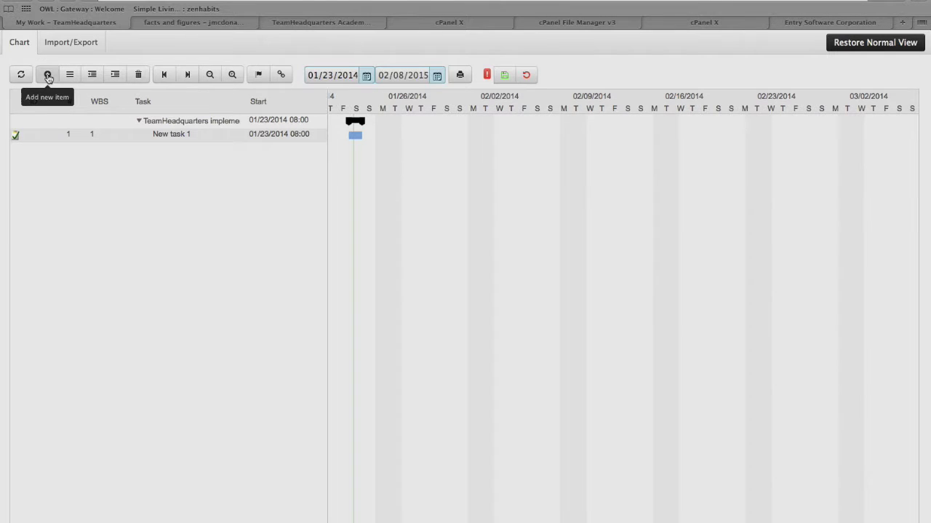
{"action": "left_click", "coordinate": [47, 75]}
{"action": "left_click", "coordinate": [47, 75]}
{"action": "left_click", "coordinate": [47, 75]}
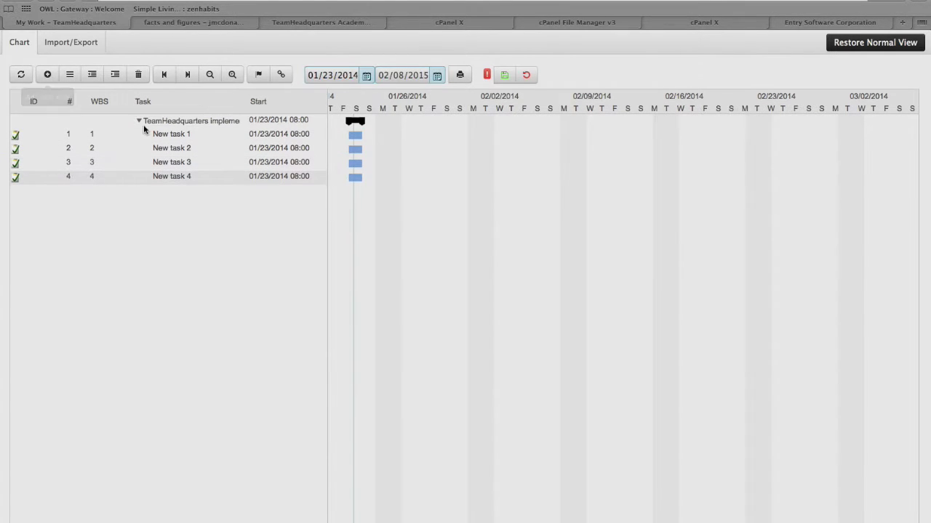
Step: Rename New task 1 as Initiation and New task 2 as Execution
{"action": "left_click", "coordinate": [171, 136]}
{"action": "left_click_drag", "start_coordinate": [190, 136], "coordinate": [124, 125]}
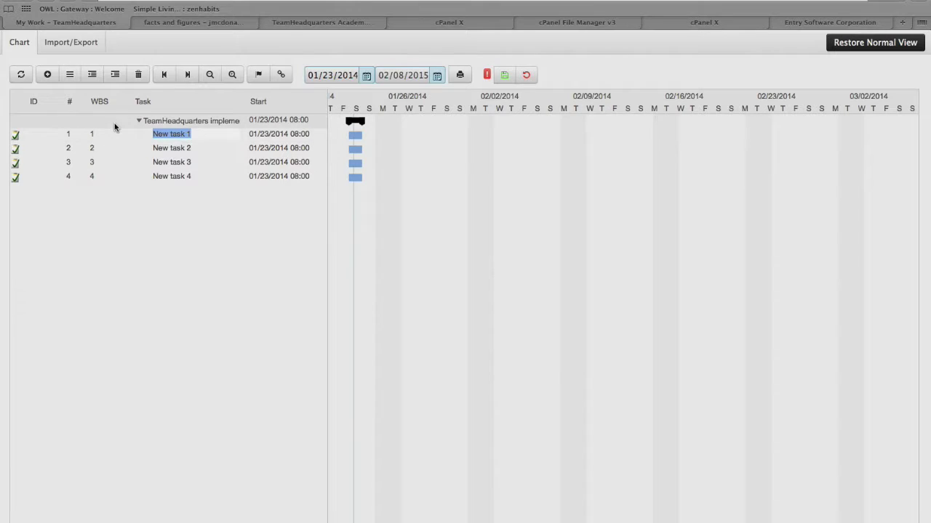
{"action": "type", "text": "Initiation"}
{"action": "key", "text": "Return"}
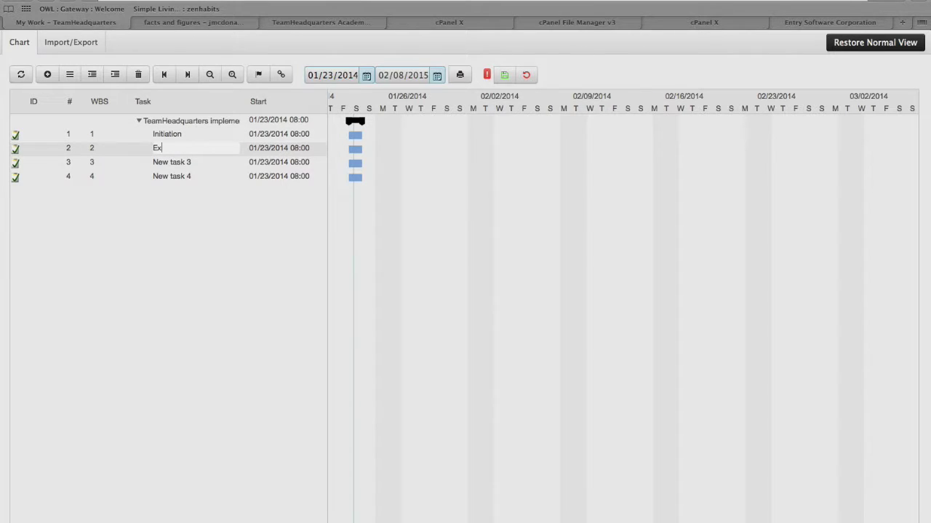
{"action": "type", "text": "Execution"}
Step: Rename New task 3 as Control and New task 4 as Closing
{"action": "left_click", "coordinate": [182, 164]}
{"action": "left_click_drag", "start_coordinate": [194, 162], "coordinate": [150, 161]}
{"action": "type", "text": "Co"}
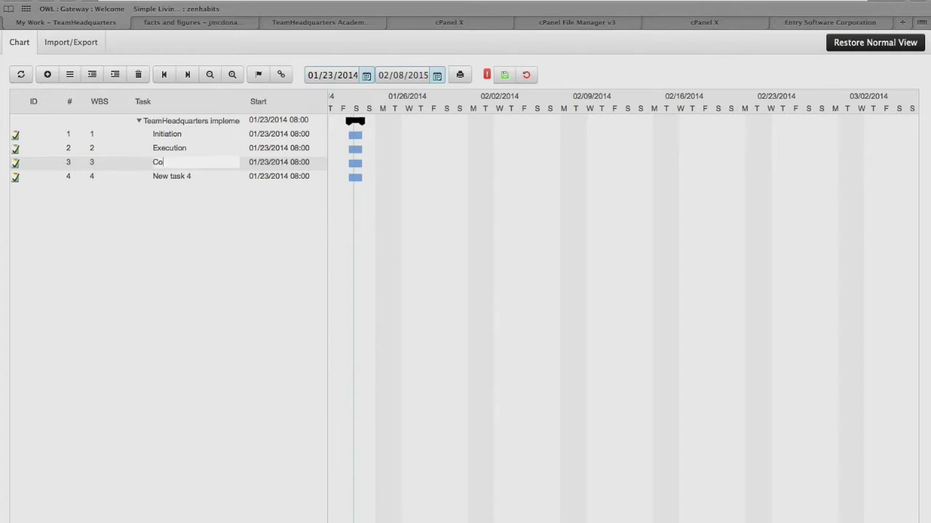
{"action": "type", "text": "ntrol"}
{"action": "left_click", "coordinate": [205, 177]}
{"action": "left_click_drag", "start_coordinate": [191, 177], "coordinate": [146, 178]}
{"action": "type", "text": "Closing"}
{"action": "left_click", "coordinate": [191, 221]}
{"action": "left_click", "coordinate": [179, 132]}
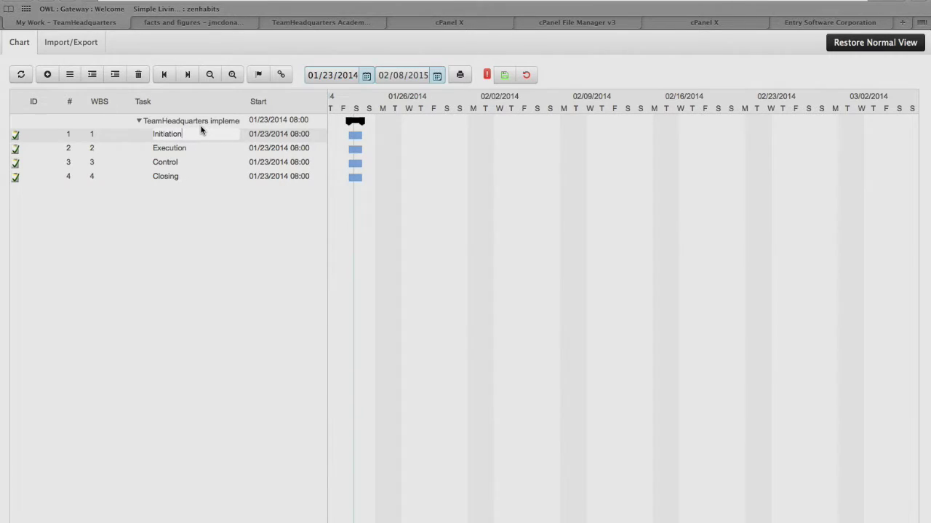
{"action": "left_click", "coordinate": [48, 75]}
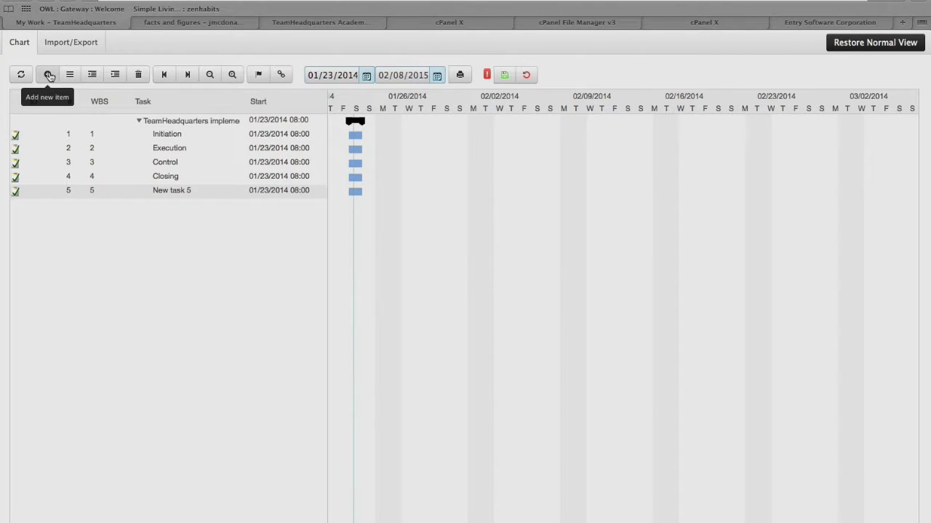
{"action": "left_click", "coordinate": [138, 74]}
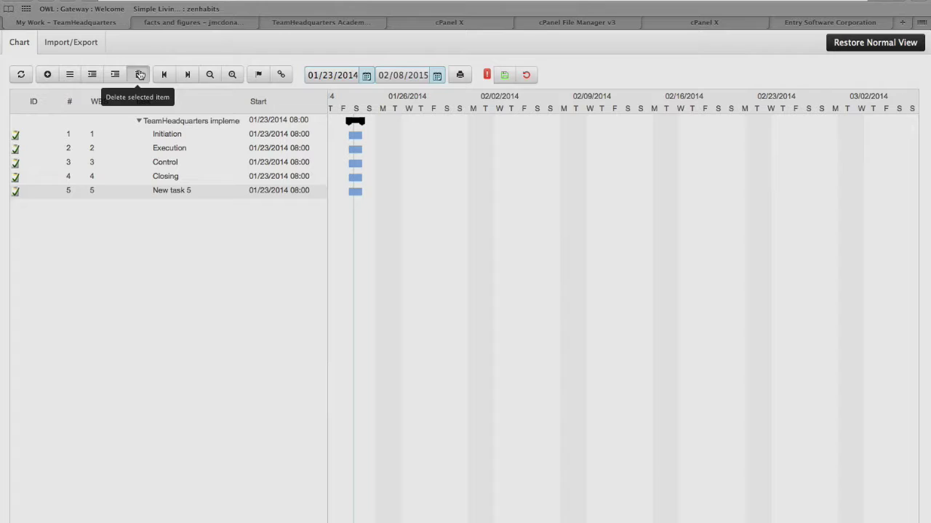
Step: Insert two tasks between Initiation and Execution, naming them Chartering process and Staffing process in that order
{"action": "left_click", "coordinate": [169, 147]}
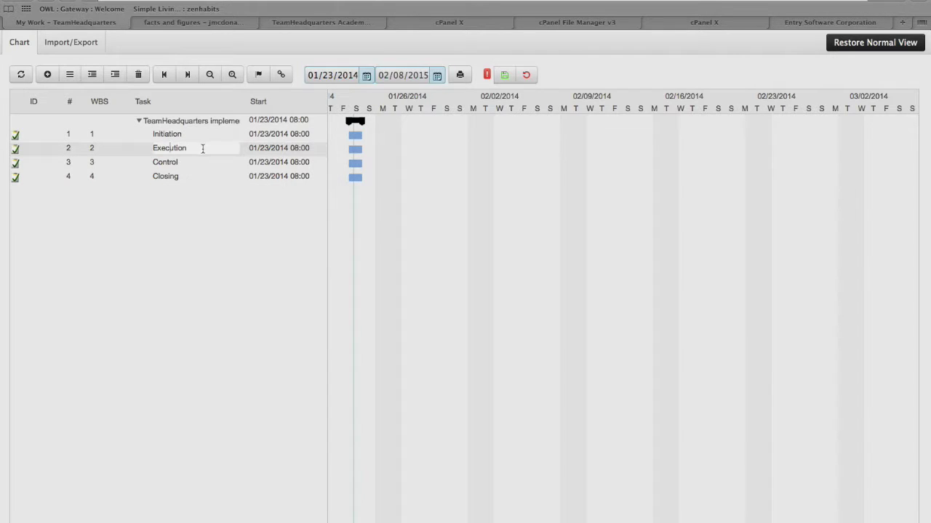
{"action": "left_click", "coordinate": [69, 75]}
{"action": "left_click", "coordinate": [70, 75]}
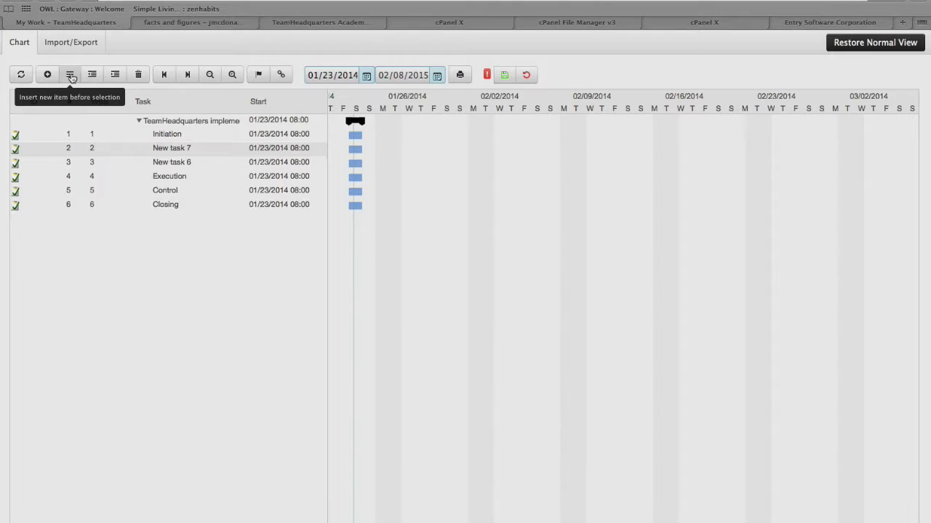
{"action": "left_click", "coordinate": [196, 148]}
{"action": "left_click_drag", "start_coordinate": [191, 146], "coordinate": [146, 149]}
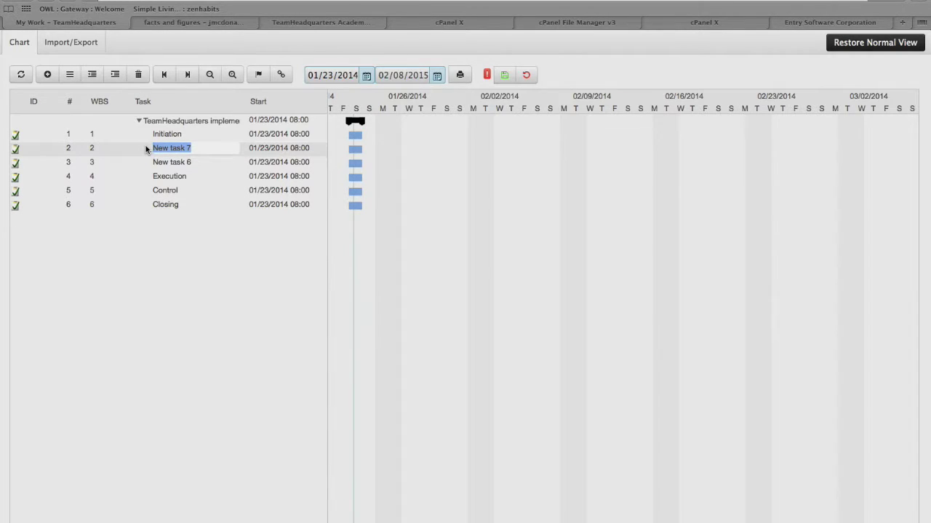
{"action": "type", "text": "Chartering process"}
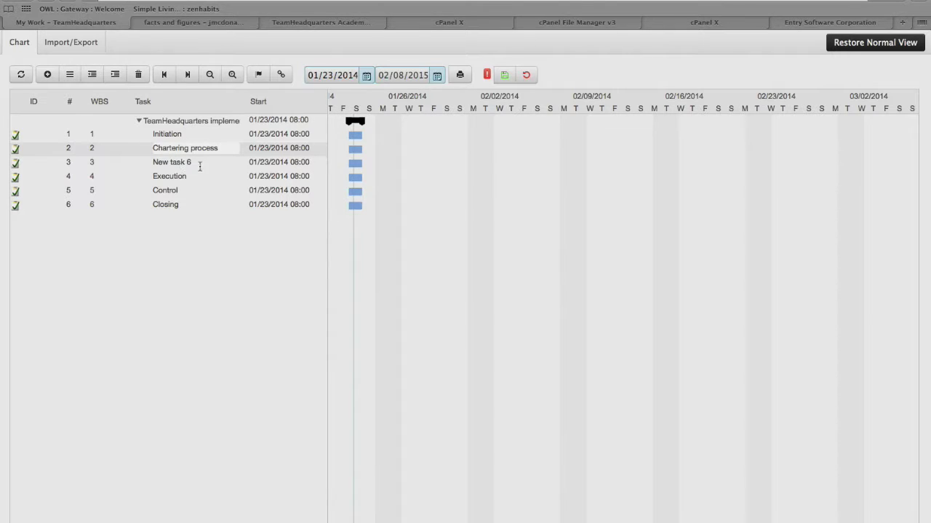
{"action": "double_click", "coordinate": [195, 162]}
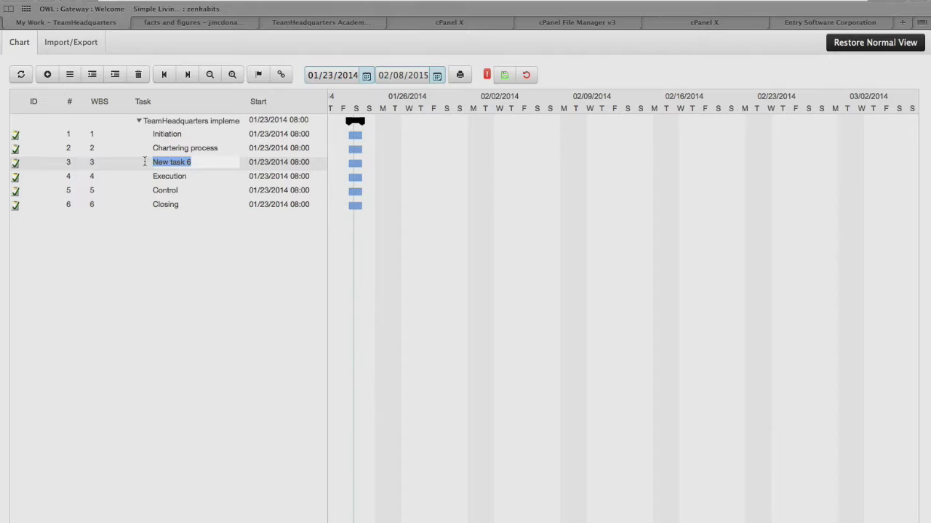
{"action": "type", "text": "Staffing process"}
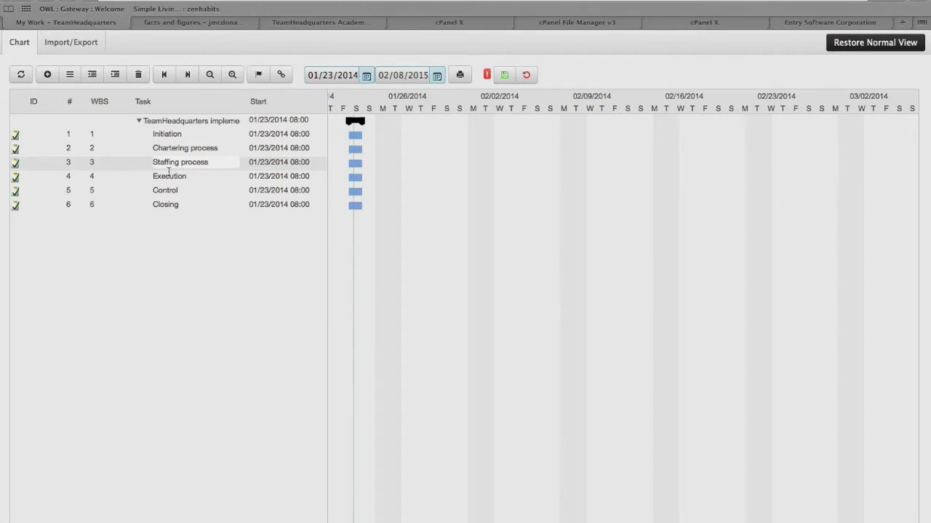
Step: Insert two tasks between Execution and Control, naming them Implementation and Training in that order
{"action": "left_click", "coordinate": [201, 177]}
{"action": "left_click", "coordinate": [177, 190]}
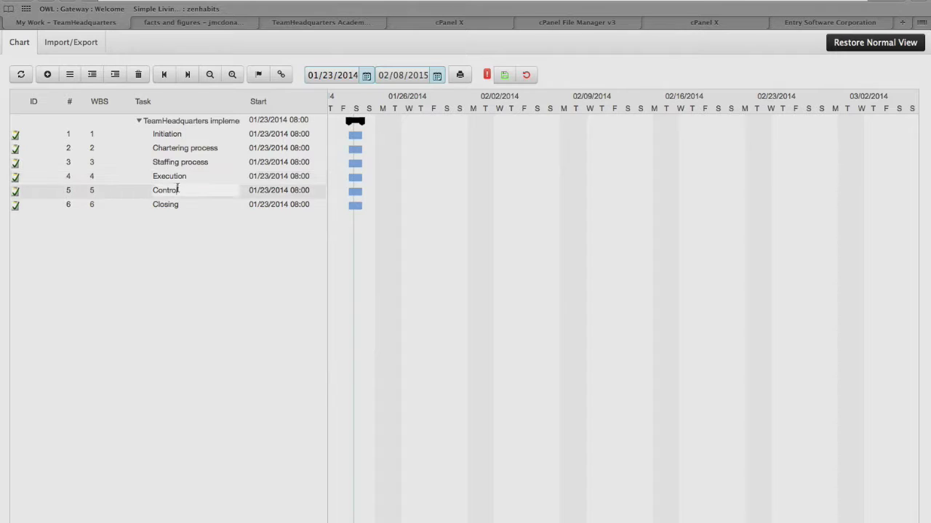
{"action": "left_click", "coordinate": [70, 75]}
{"action": "left_click", "coordinate": [70, 75]}
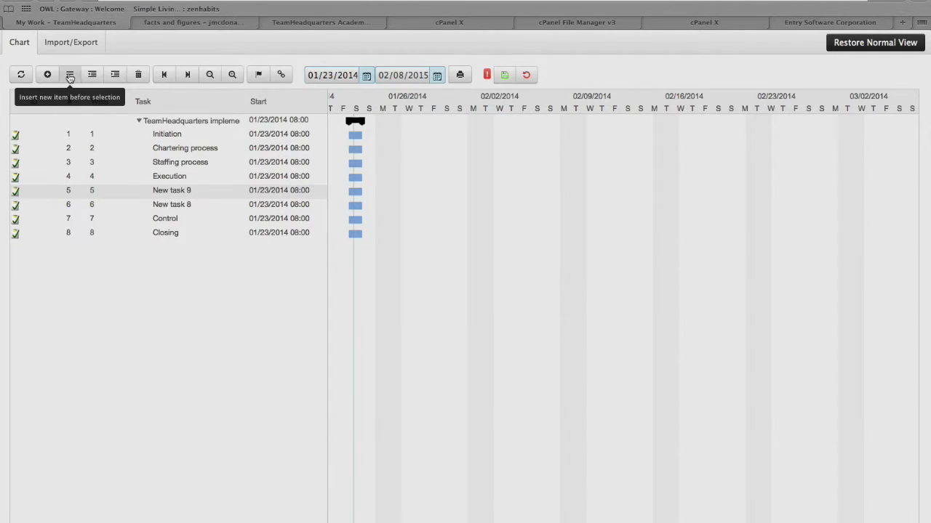
{"action": "left_click", "coordinate": [156, 188]}
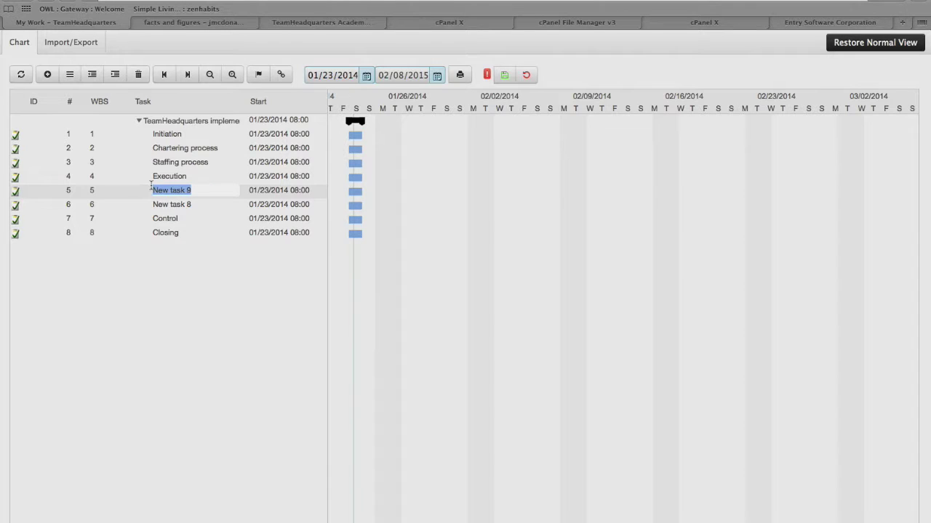
{"action": "type", "text": "Implementation"}
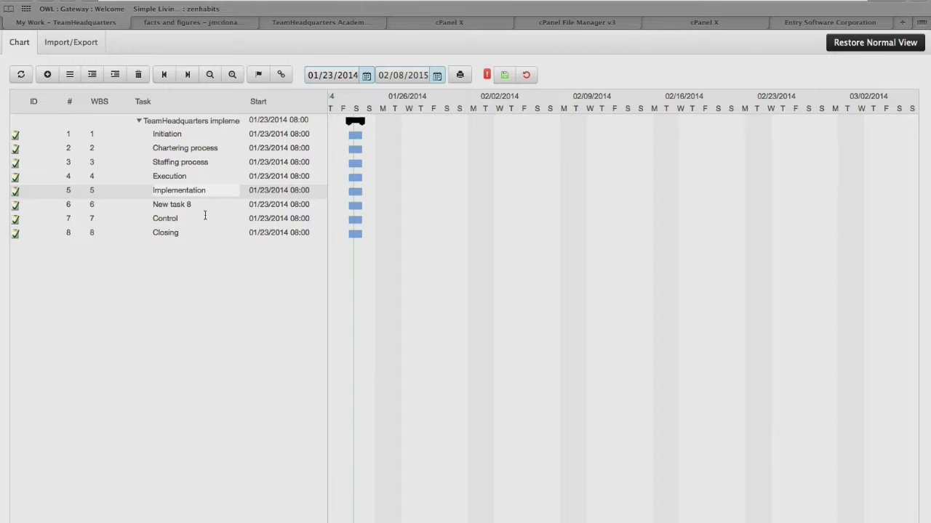
{"action": "left_click", "coordinate": [148, 204]}
{"action": "type", "text": "Training"}
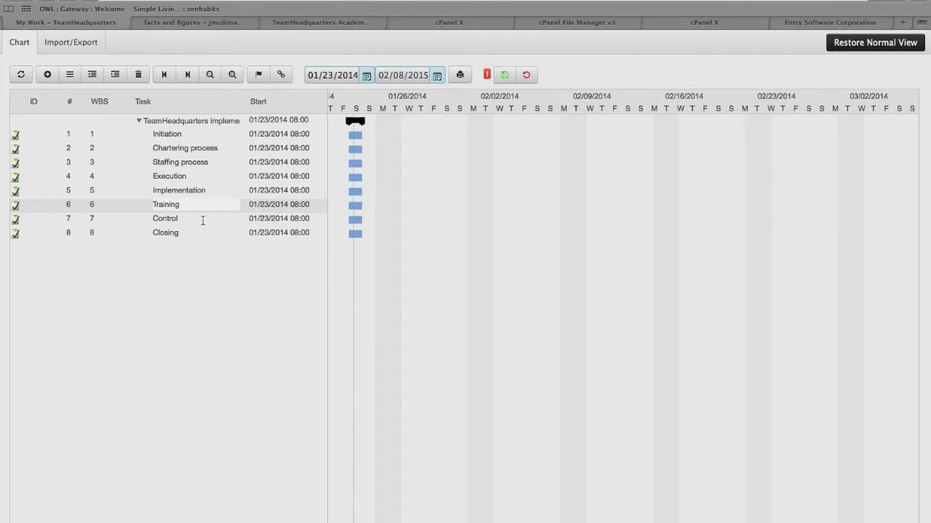
Step: Insert a task between Control and Closing and name it Status Updates
{"action": "left_click", "coordinate": [202, 221]}
{"action": "left_click", "coordinate": [175, 231]}
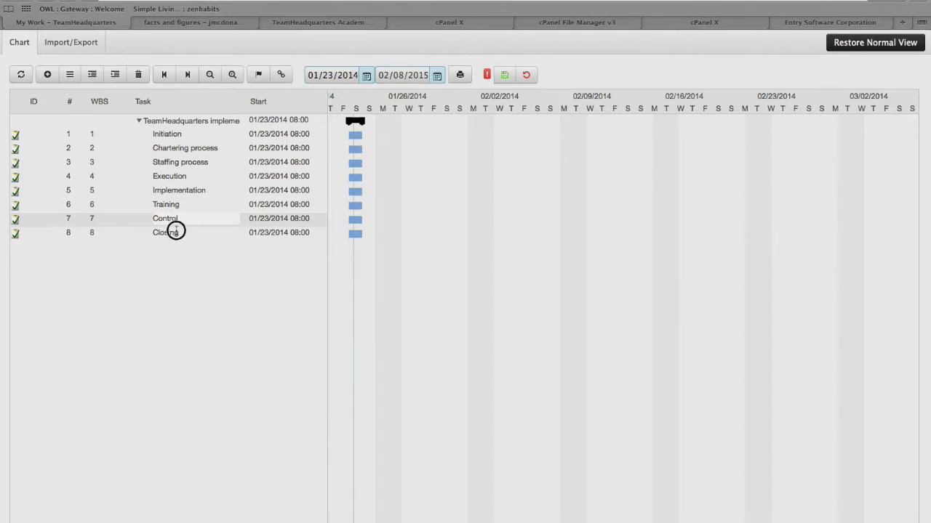
{"action": "left_click", "coordinate": [71, 75]}
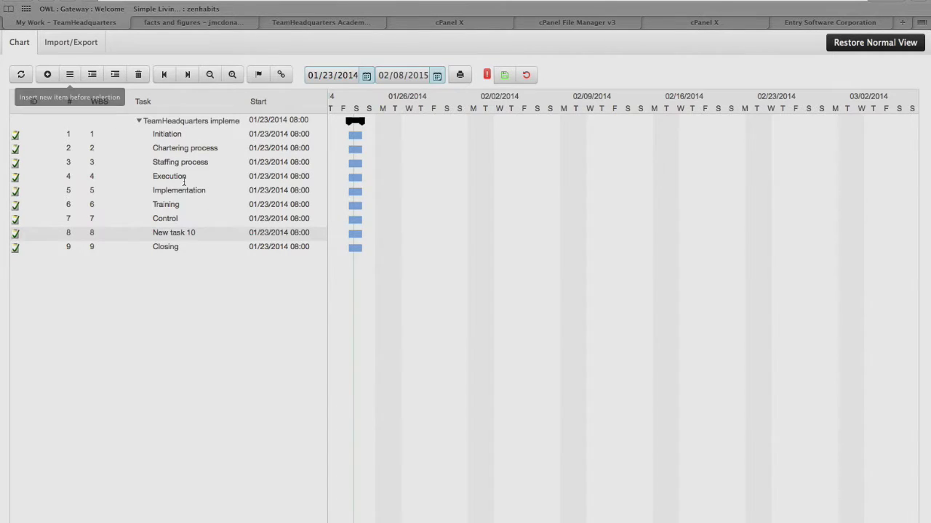
{"action": "left_click", "coordinate": [196, 231]}
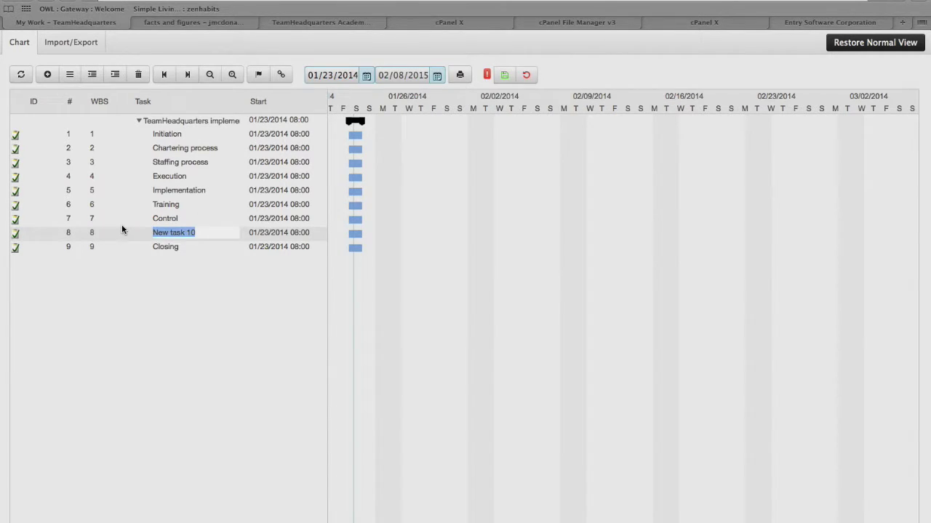
{"action": "type", "text": "Status Update"}
Step: Add a task after Closing at the end of the plan and name it document and close
{"action": "left_click", "coordinate": [195, 247]}
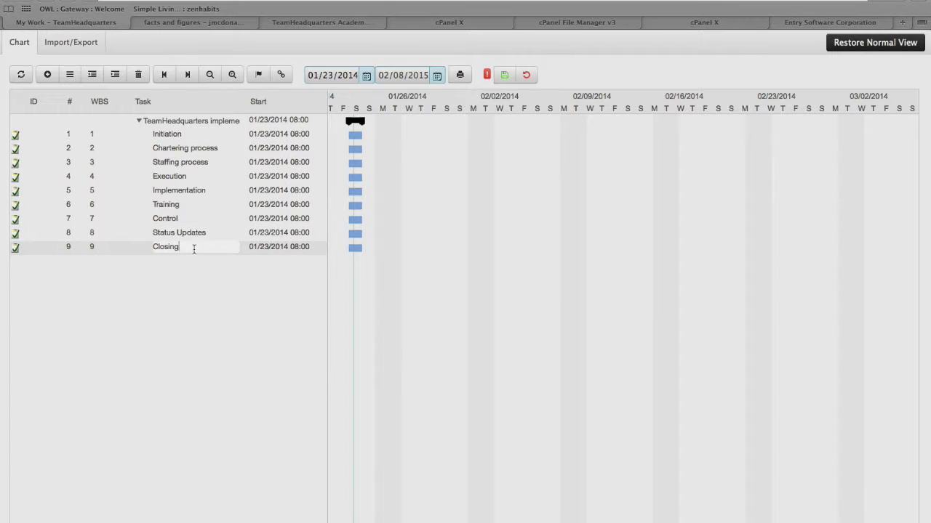
{"action": "left_click", "coordinate": [48, 74]}
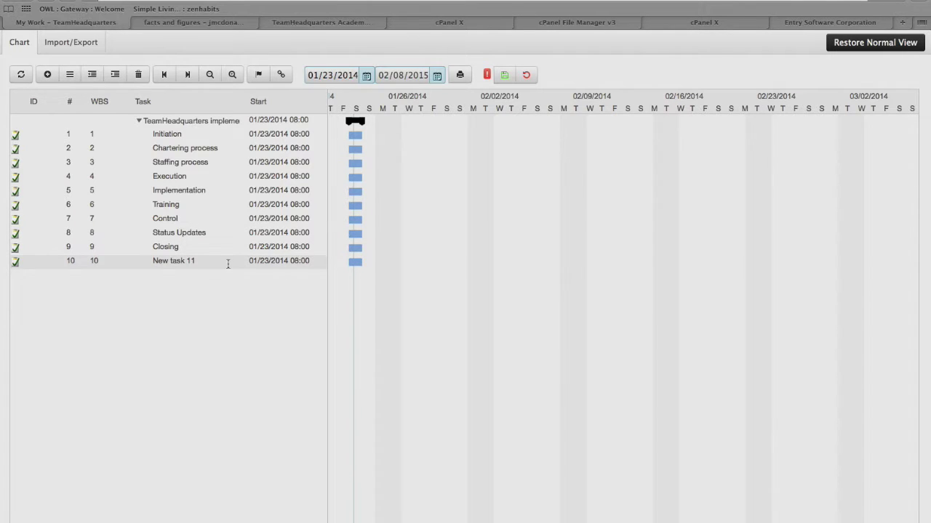
{"action": "left_click", "coordinate": [139, 256]}
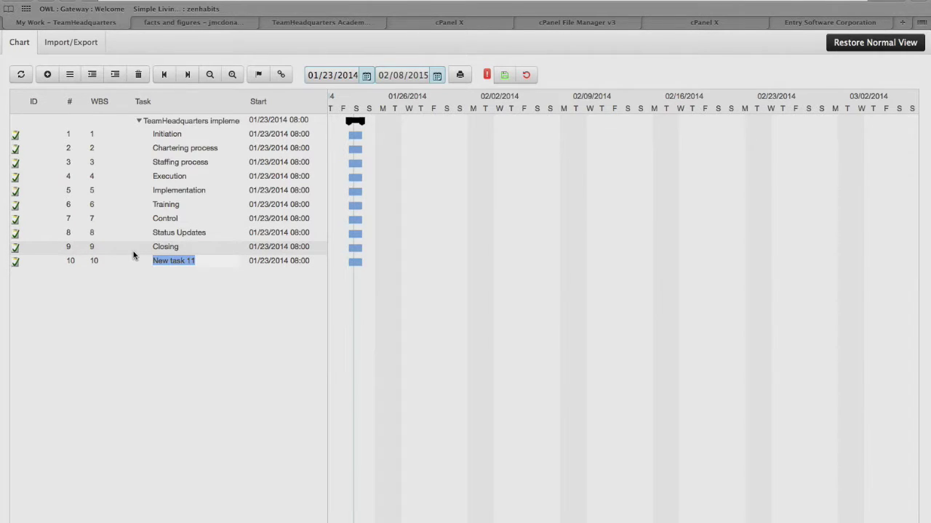
{"action": "type", "text": "document and close"}
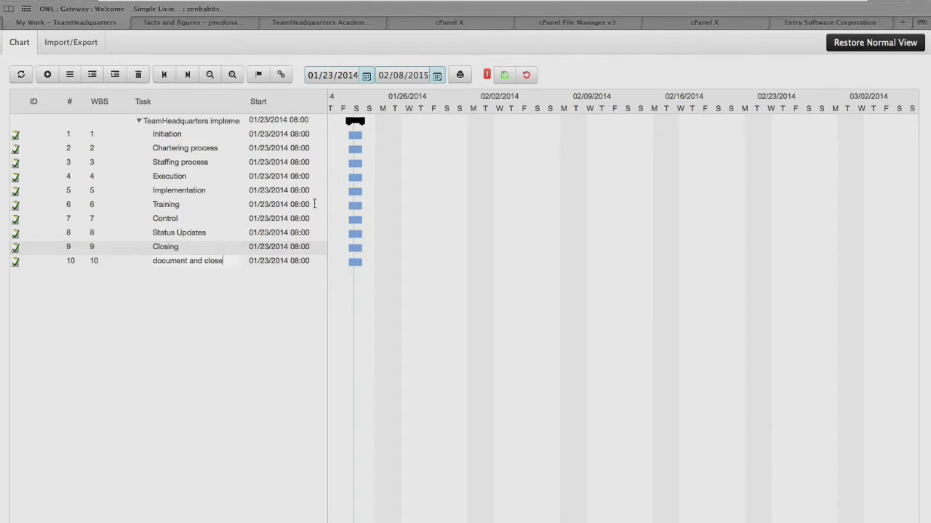
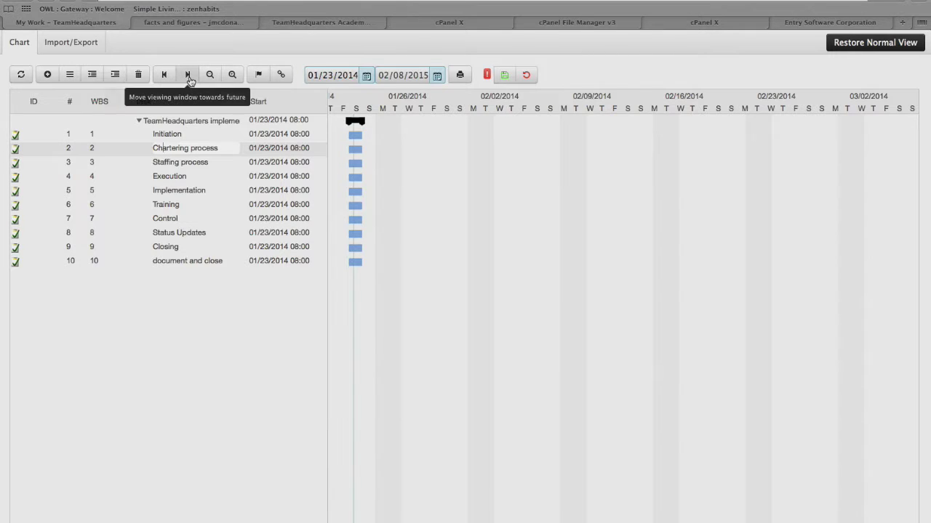
Step: Indent Chartering process and Staffing process as subtasks of Initiation, accepting its conversion to a summary item
{"action": "left_click", "coordinate": [114, 75]}
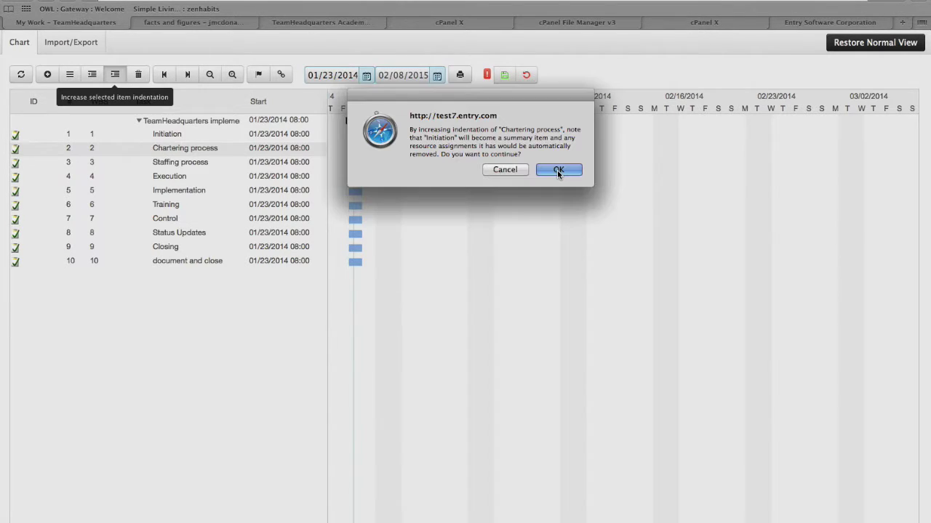
{"action": "left_click", "coordinate": [557, 170]}
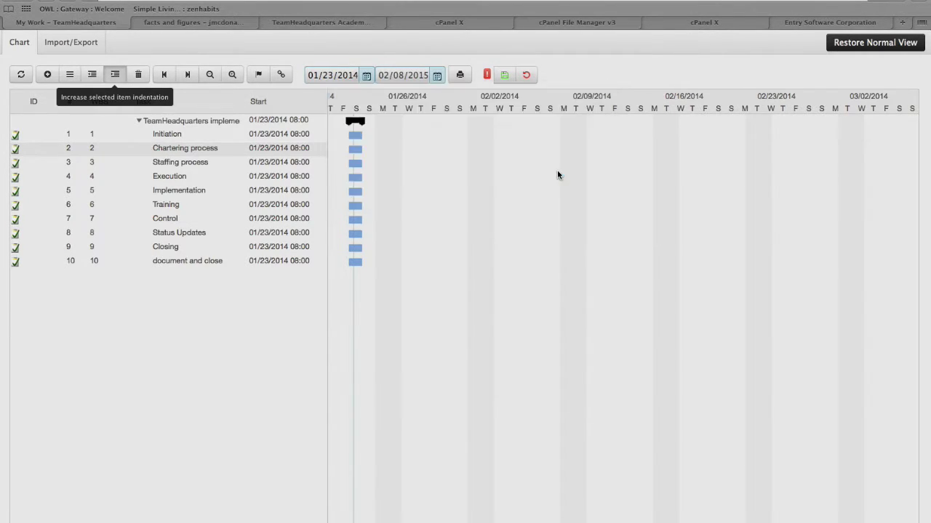
{"action": "left_click", "coordinate": [170, 159]}
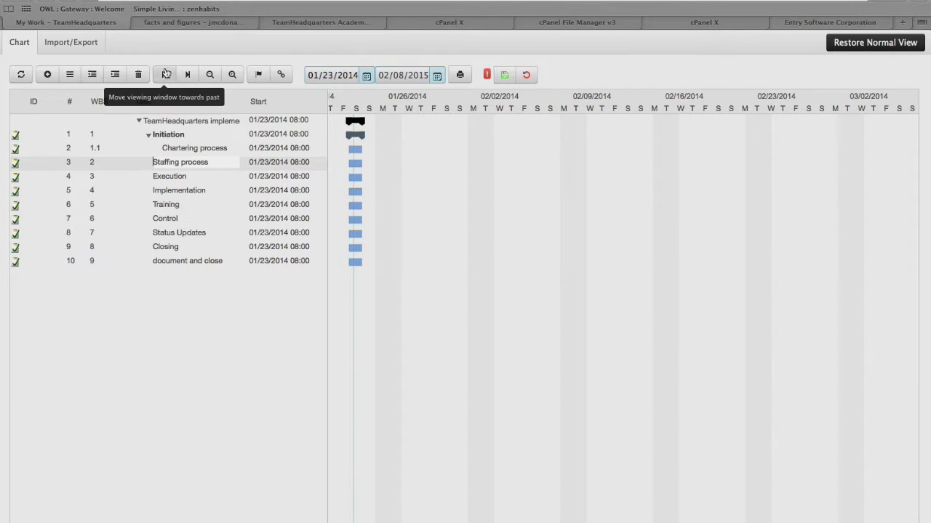
{"action": "left_click", "coordinate": [114, 76]}
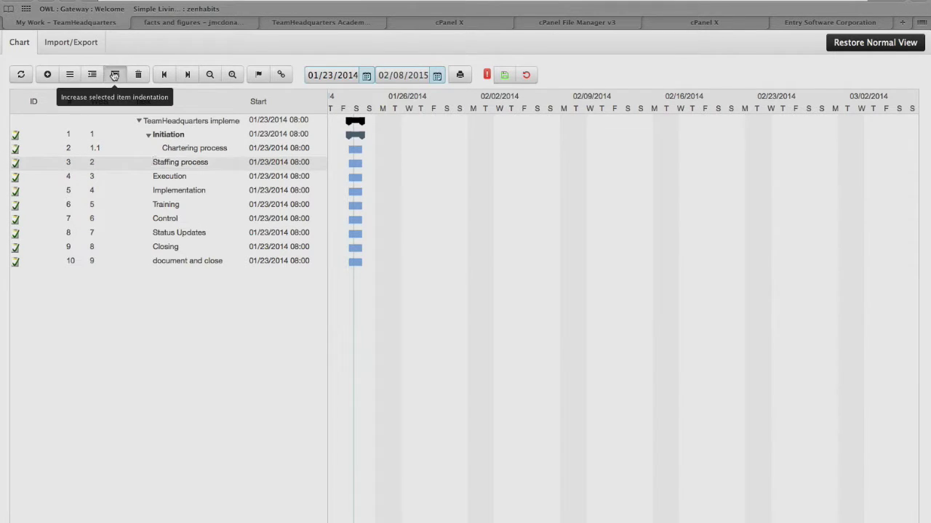
Step: Indent Implementation and Training as subtasks of Execution, accepting its conversion to a summary item
{"action": "left_click", "coordinate": [154, 190]}
{"action": "left_click", "coordinate": [115, 74]}
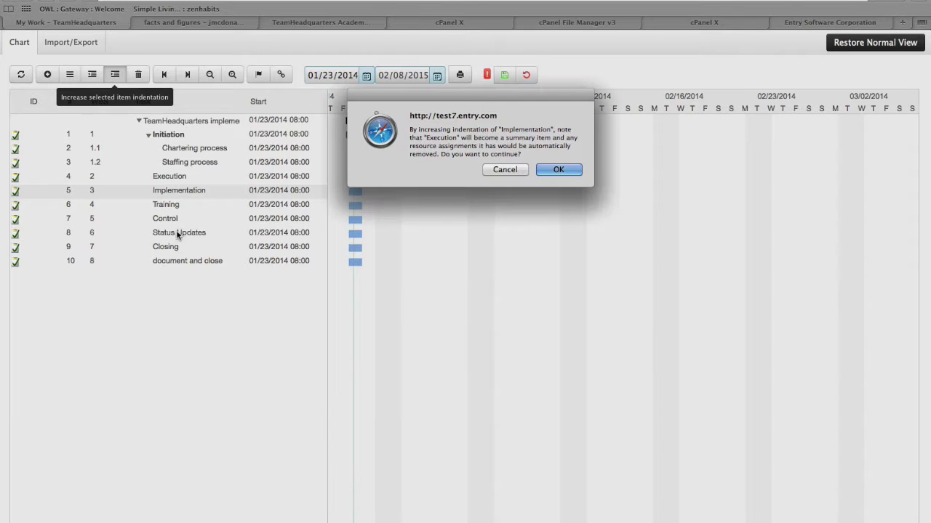
{"action": "left_click", "coordinate": [567, 171]}
{"action": "left_click", "coordinate": [154, 202]}
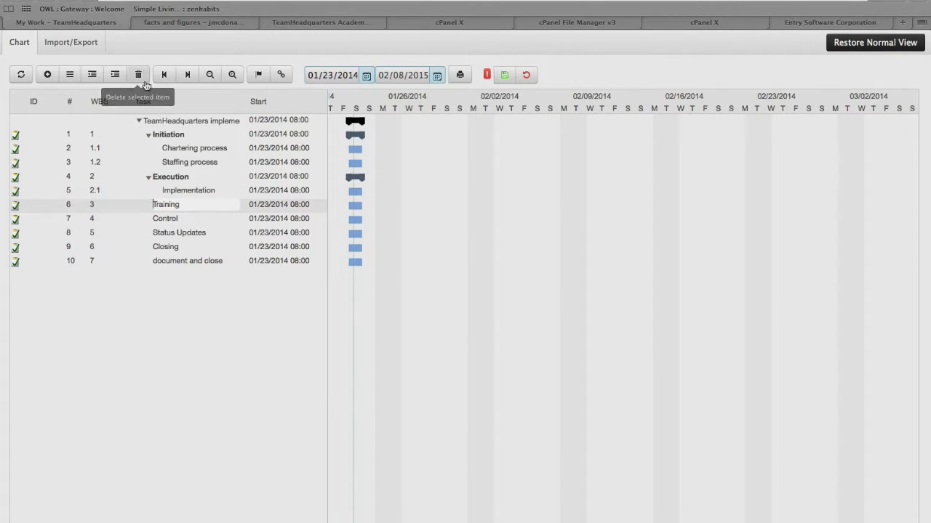
{"action": "left_click", "coordinate": [115, 75]}
Step: Indent Status Updates under Control and document and close under Closing, accepting both conversions to summary items
{"action": "left_click", "coordinate": [155, 231]}
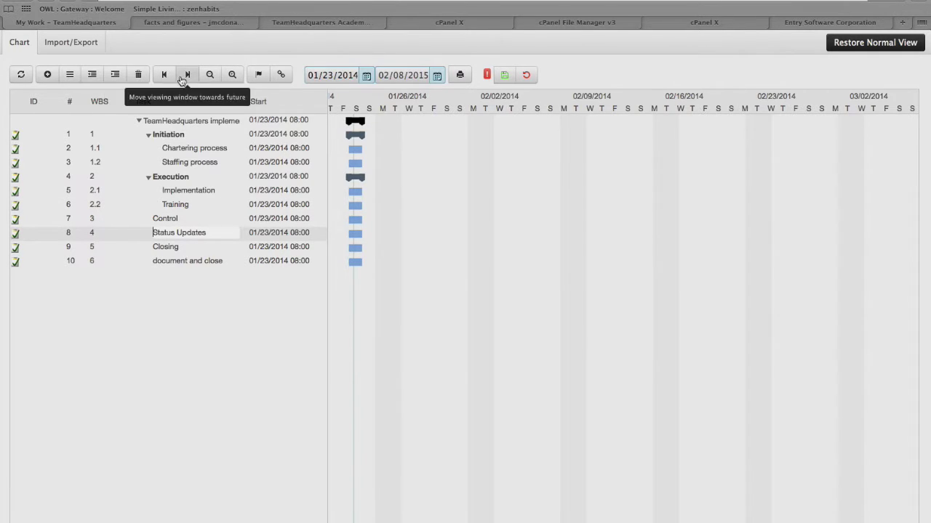
{"action": "left_click", "coordinate": [115, 74]}
{"action": "left_click", "coordinate": [564, 171]}
{"action": "left_click", "coordinate": [155, 261]}
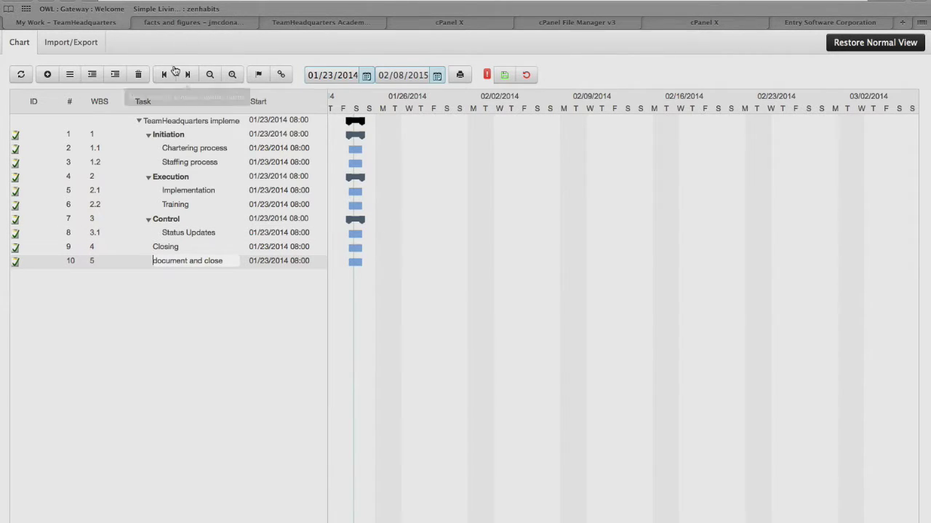
{"action": "left_click", "coordinate": [115, 74]}
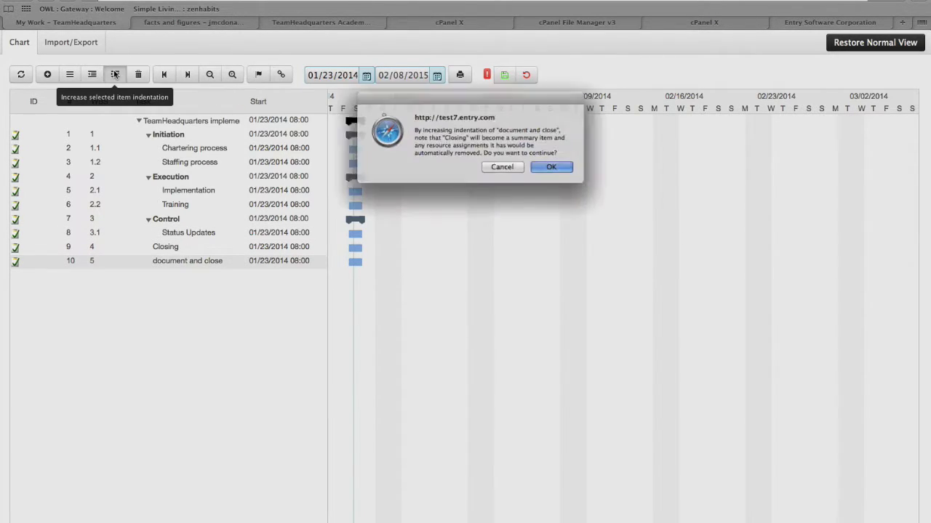
{"action": "left_click", "coordinate": [559, 169]}
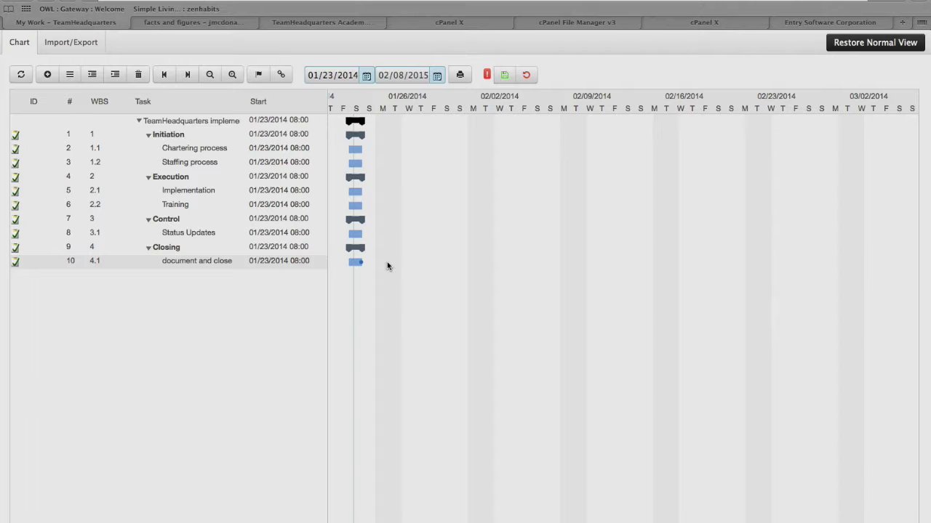
Step: Set the Staffing process task's work to 4 hours and its duration to 0.5 days
{"action": "left_click_drag", "start_coordinate": [330, 215], "coordinate": [511, 224]}
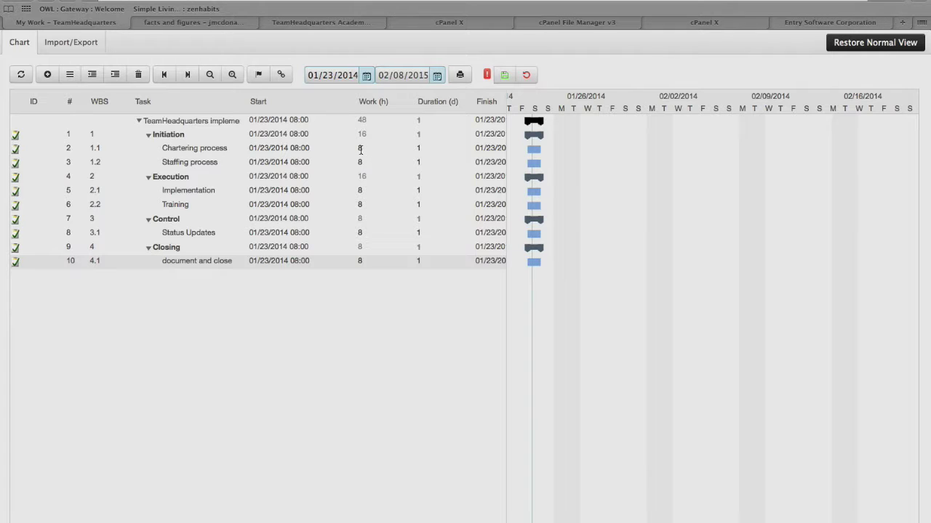
{"action": "double_click", "coordinate": [361, 147]}
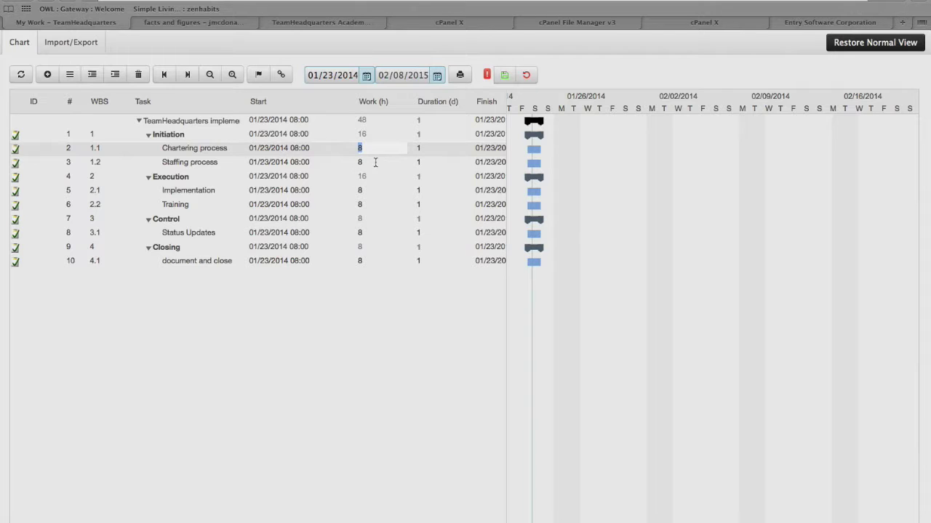
{"action": "left_click", "coordinate": [368, 162]}
{"action": "double_click", "coordinate": [345, 160]}
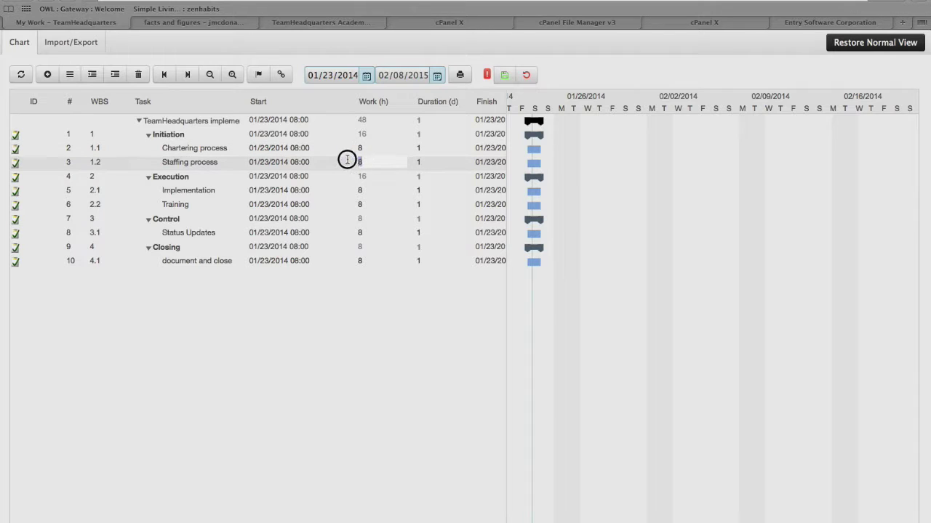
{"action": "type", "text": "4"}
{"action": "double_click", "coordinate": [437, 163]}
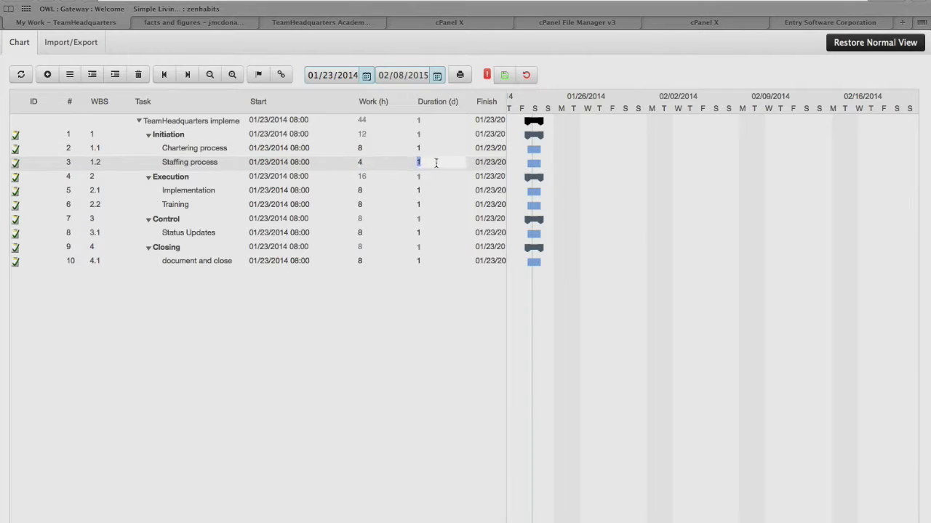
{"action": "type", "text": "0.5"}
{"action": "key", "text": "Tab"}
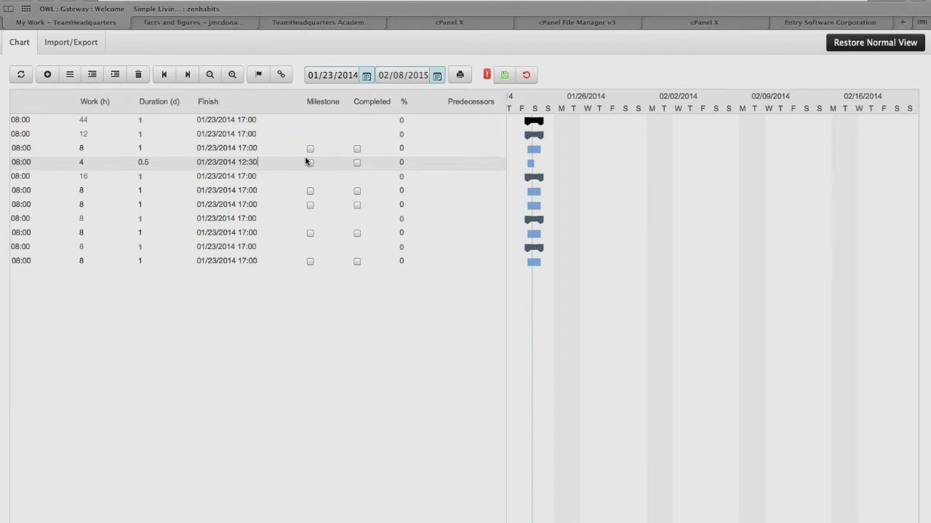
Step: Widen the task table to reveal the predecessor and assignment columns, and set task 2 as the predecessor of Staffing process
{"action": "scroll", "coordinate": [305, 160], "scroll_direction": "left", "scroll_amount": 5}
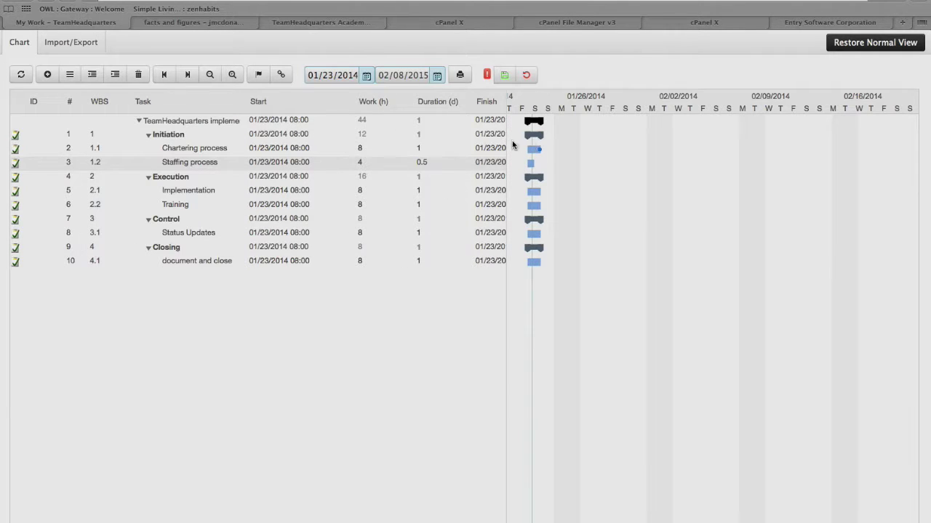
{"action": "left_click_drag", "start_coordinate": [507, 146], "coordinate": [722, 154]}
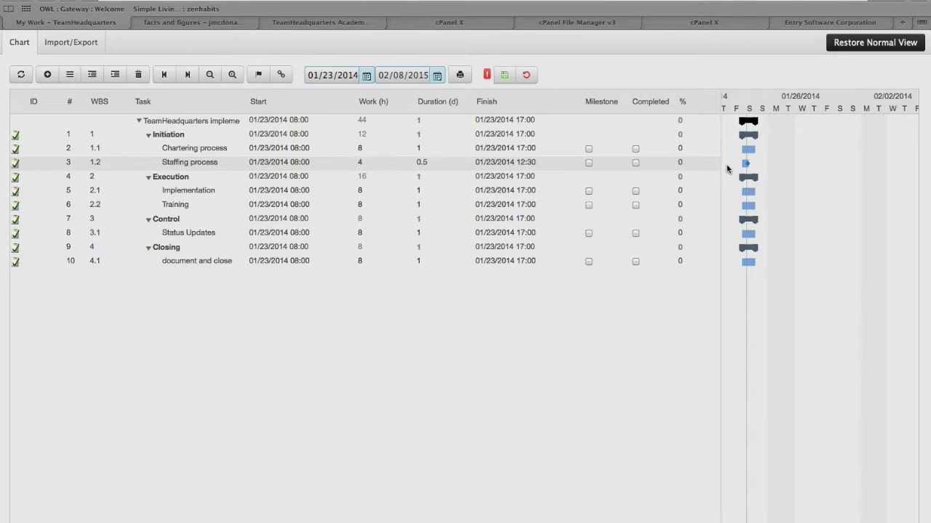
{"action": "left_click_drag", "start_coordinate": [724, 168], "coordinate": [841, 173]}
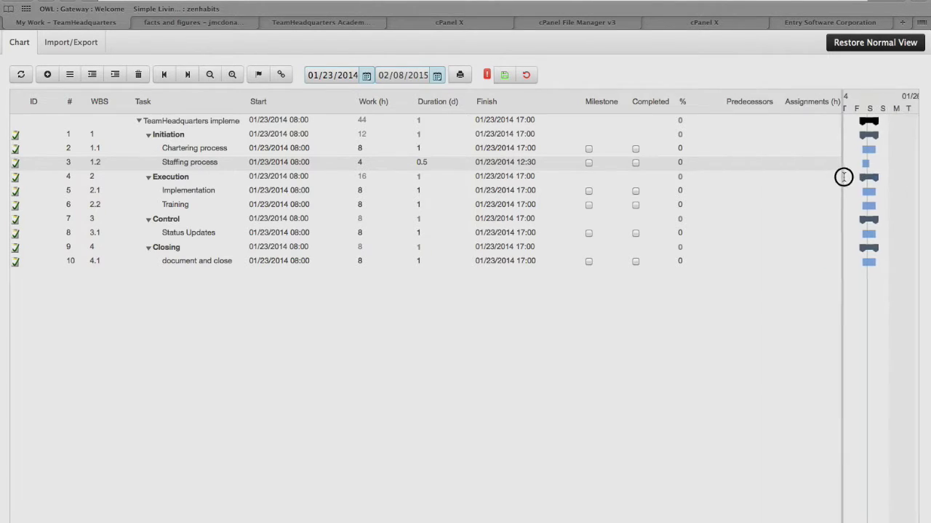
{"action": "left_click", "coordinate": [745, 163]}
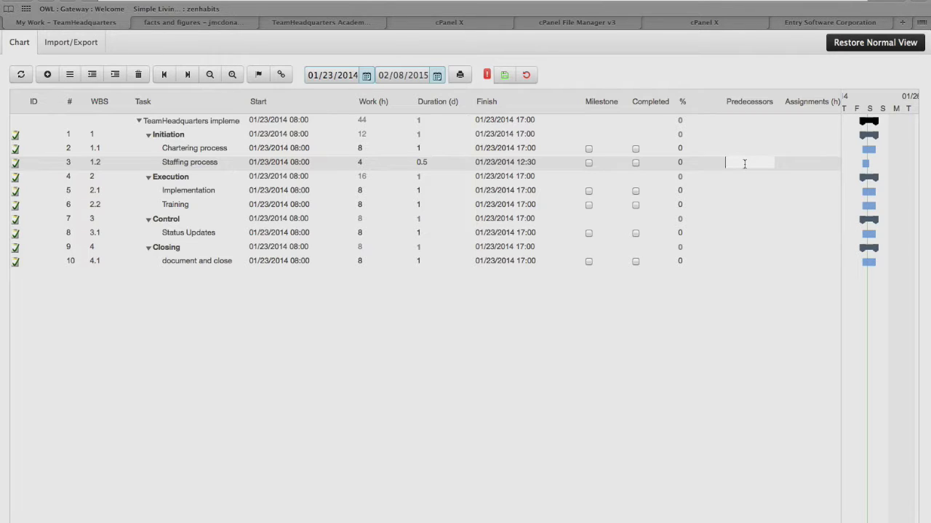
{"action": "type", "text": "2"}
{"action": "left_click", "coordinate": [743, 175]}
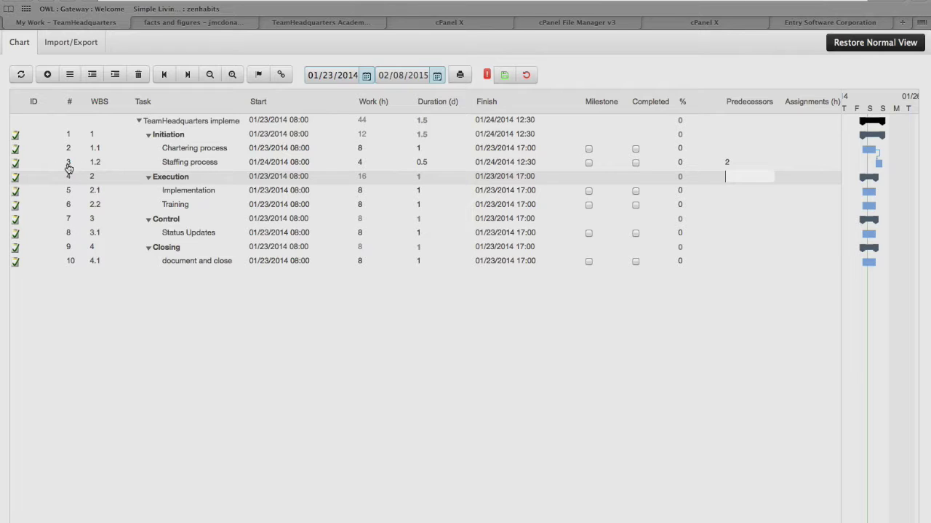
Step: Set task 3 as the predecessor of Implementation and task 5 as the predecessor of Training
{"action": "left_click", "coordinate": [197, 190]}
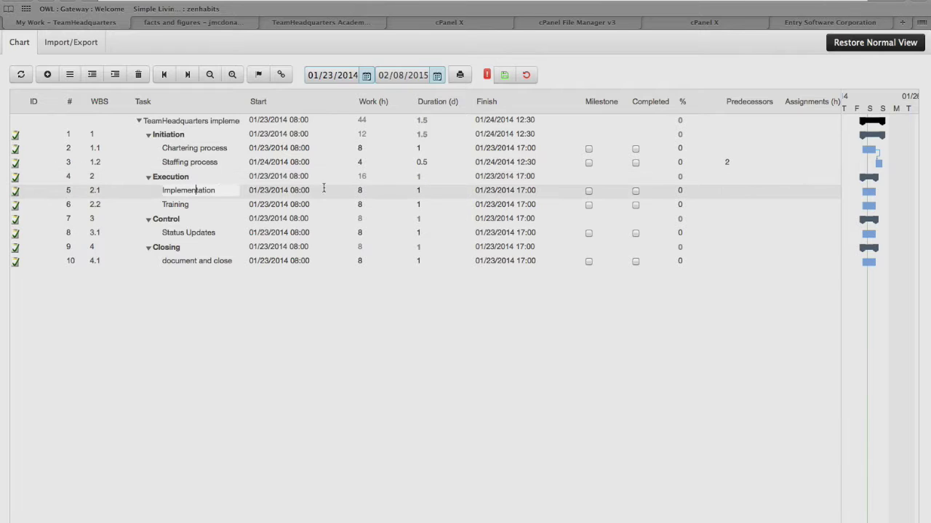
{"action": "left_click", "coordinate": [730, 191]}
{"action": "type", "text": "3"}
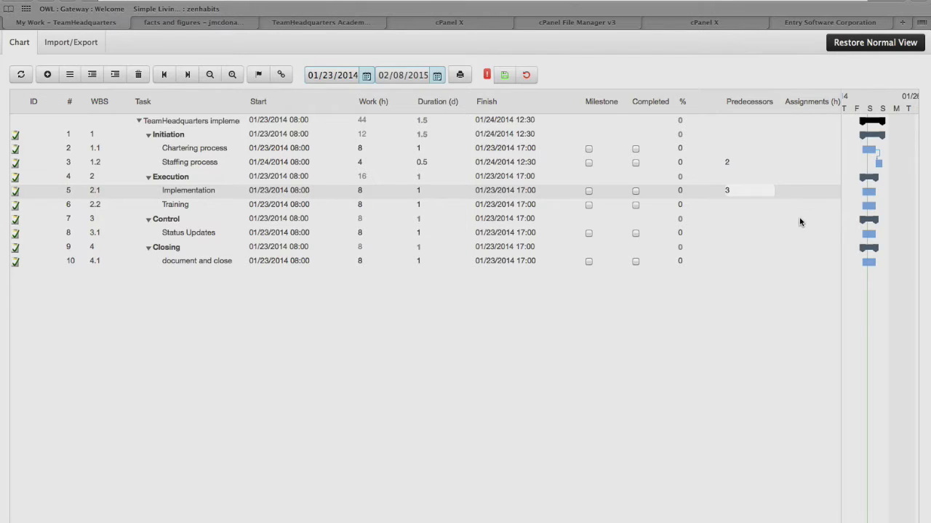
{"action": "key", "text": "Return"}
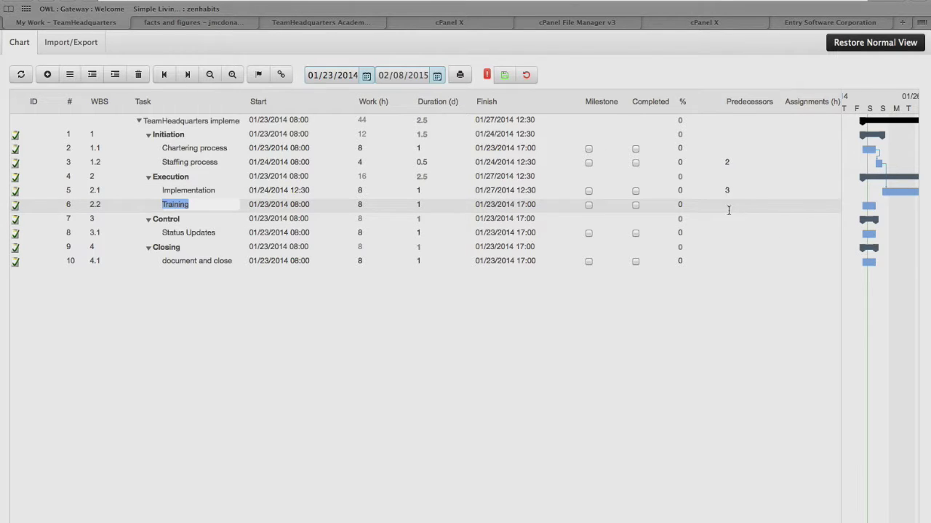
{"action": "left_click", "coordinate": [728, 208]}
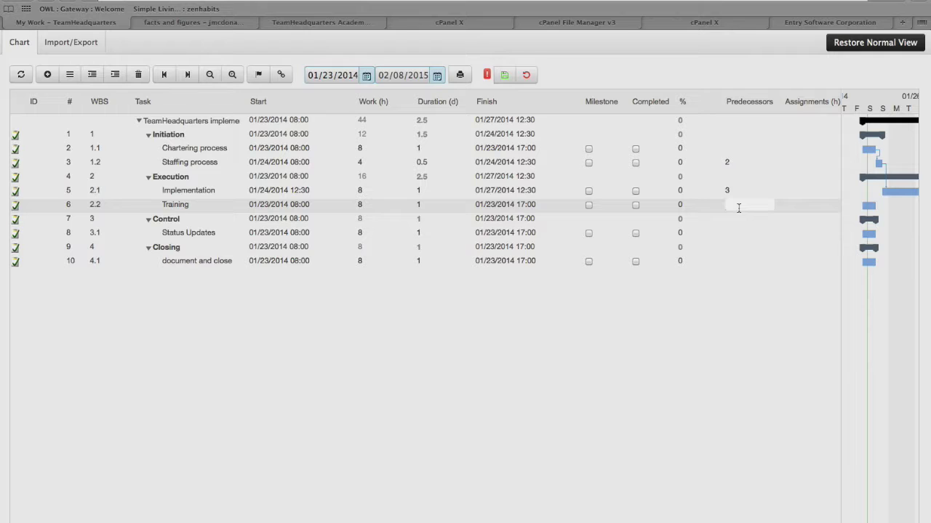
{"action": "type", "text": "5"}
Step: Set task 6 as the predecessor of document and close
{"action": "left_click", "coordinate": [726, 245]}
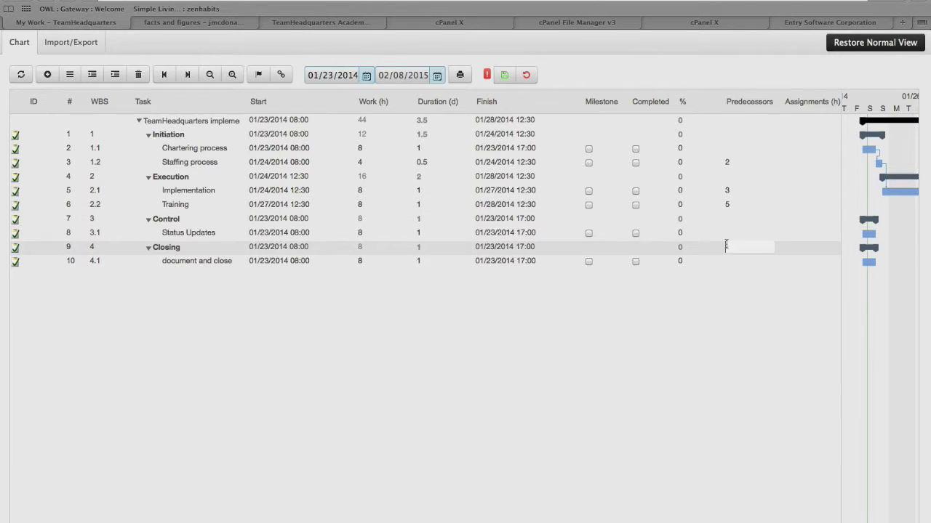
{"action": "left_click", "coordinate": [727, 233]}
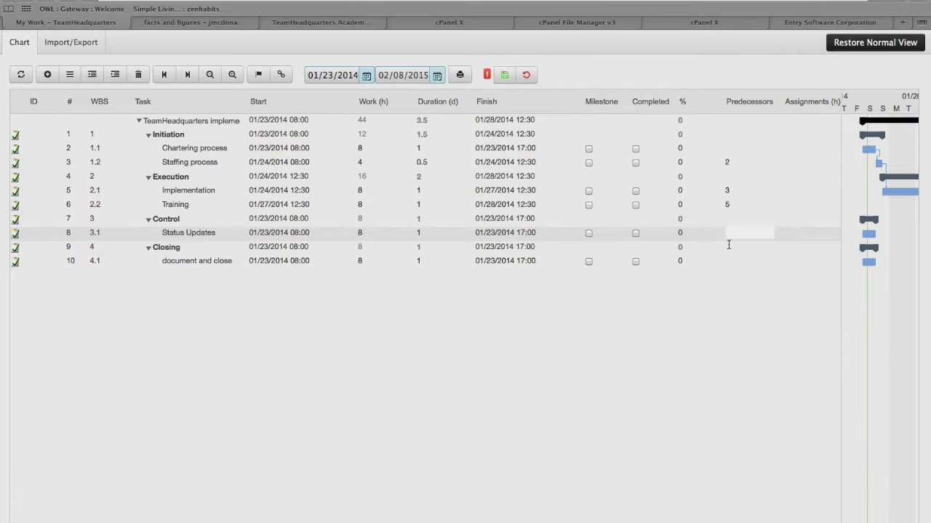
{"action": "left_click", "coordinate": [730, 258]}
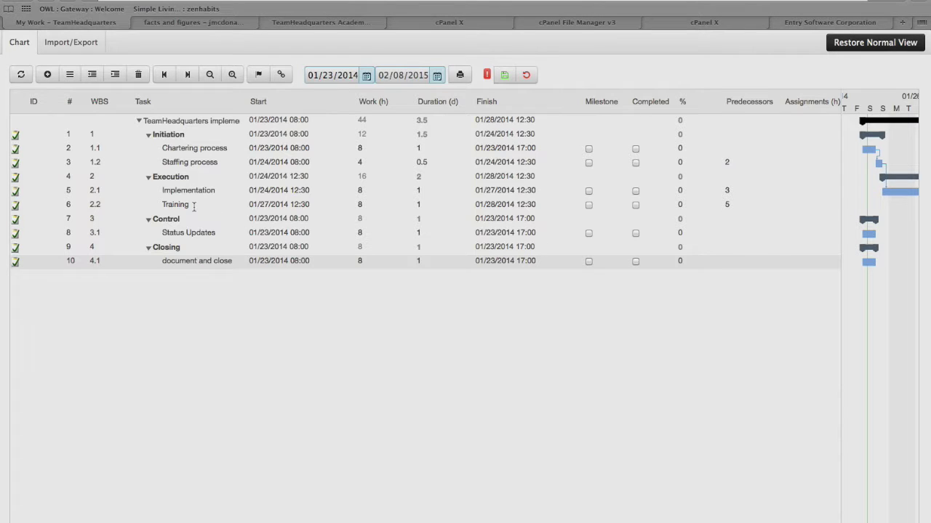
{"action": "left_click", "coordinate": [731, 262]}
{"action": "type", "text": "6"}
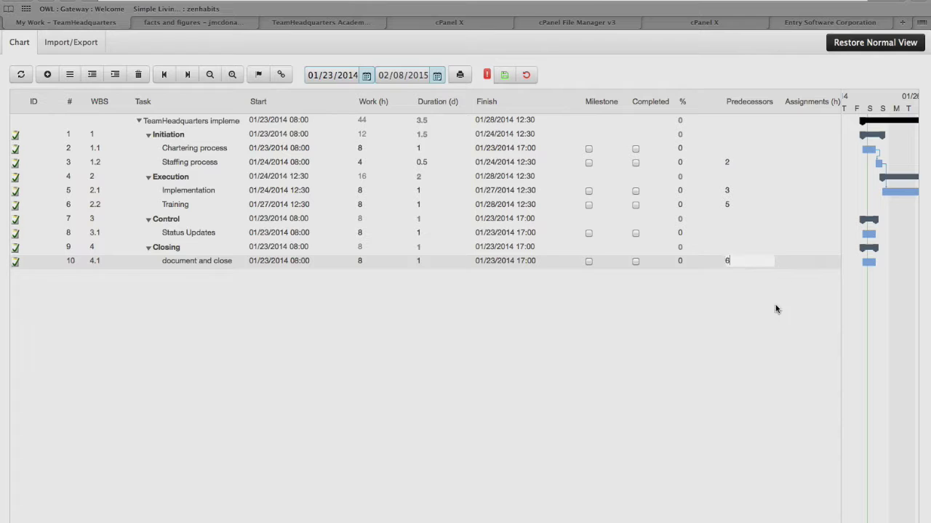
{"action": "key", "text": "Return"}
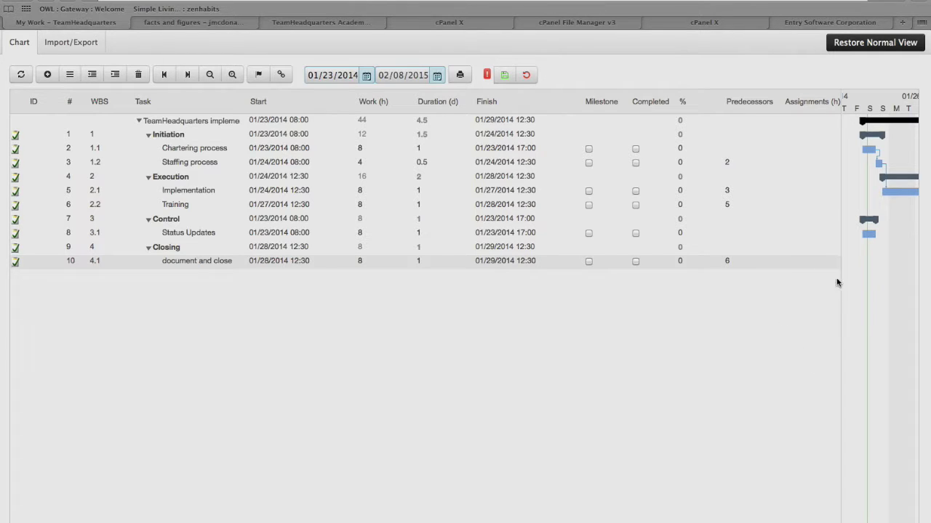
Step: Widen the chart area and set the Status Updates duration to 5 days
{"action": "left_click_drag", "start_coordinate": [842, 279], "coordinate": [740, 293]}
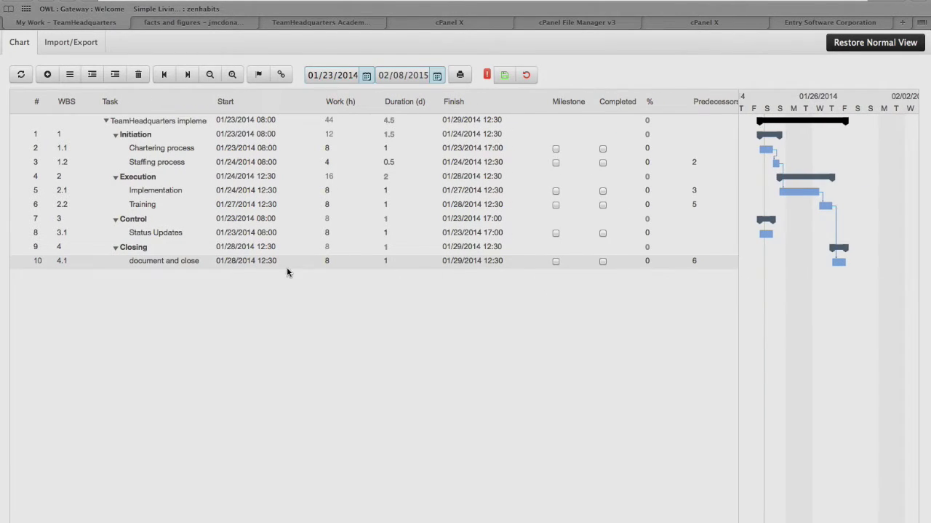
{"action": "left_click", "coordinate": [328, 233]}
{"action": "left_click", "coordinate": [393, 233]}
{"action": "left_click_drag", "start_coordinate": [393, 233], "coordinate": [385, 233]}
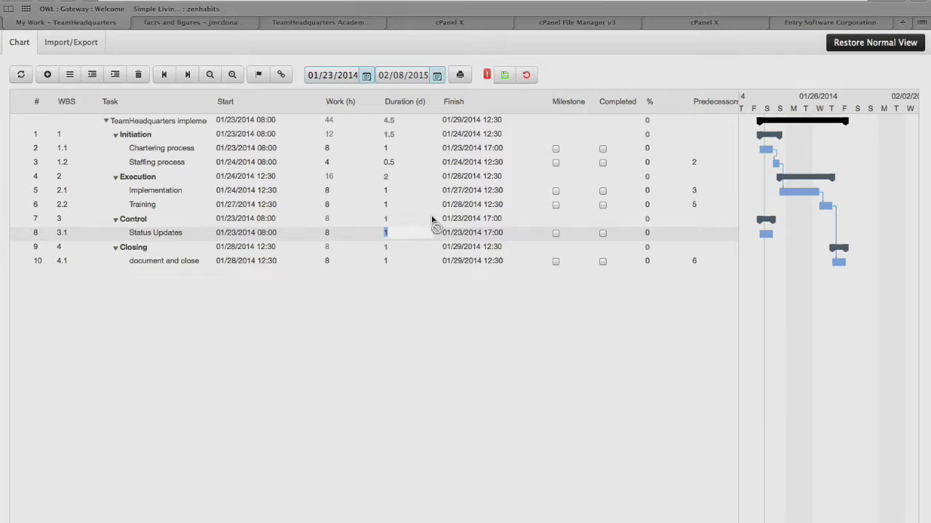
{"action": "type", "text": "5"}
{"action": "key", "text": "Tab"}
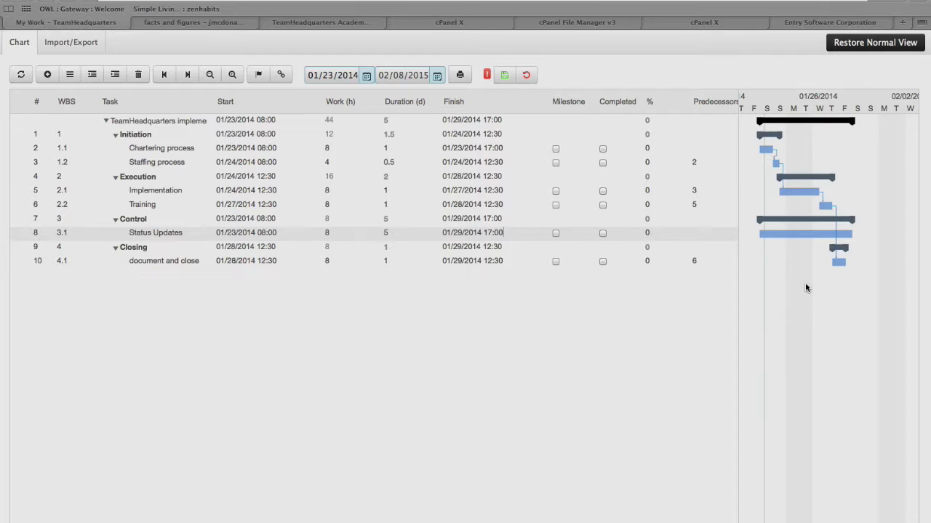
Step: Highlight the critical path in the Gantt chart and turn the highlighting off again
{"action": "left_click", "coordinate": [258, 75]}
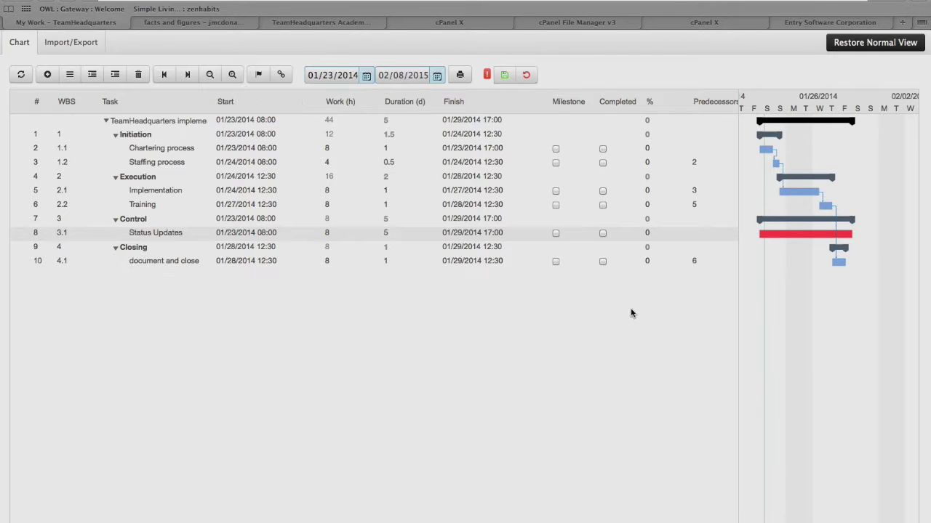
{"action": "left_click", "coordinate": [258, 74]}
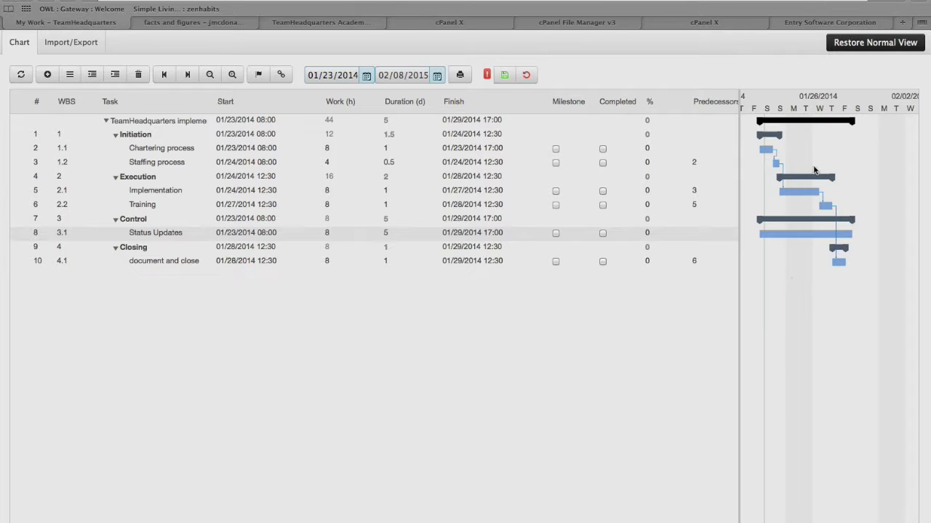
Step: Move the Chartering process bar to start about 01/24/2014 13:45 and reschedule the tasks linked to it
{"action": "left_click_drag", "start_coordinate": [767, 148], "coordinate": [786, 150]}
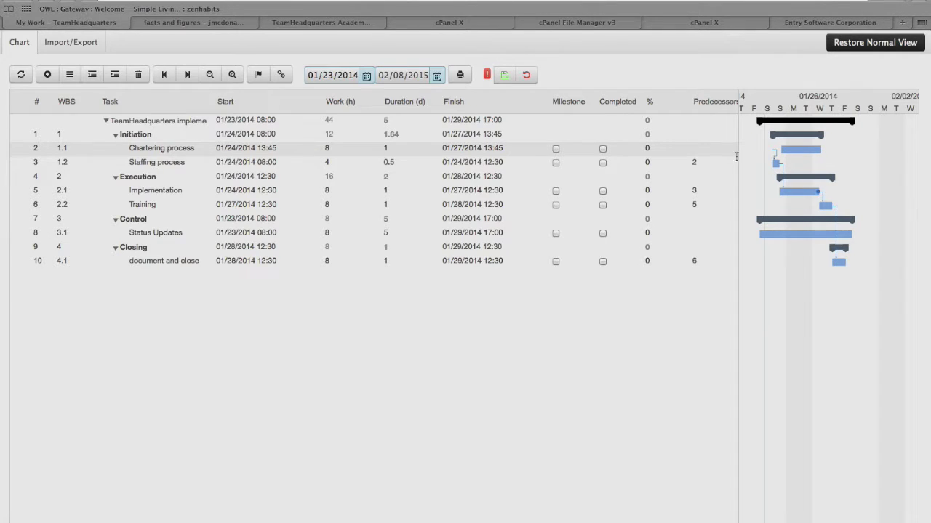
{"action": "left_click", "coordinate": [281, 75]}
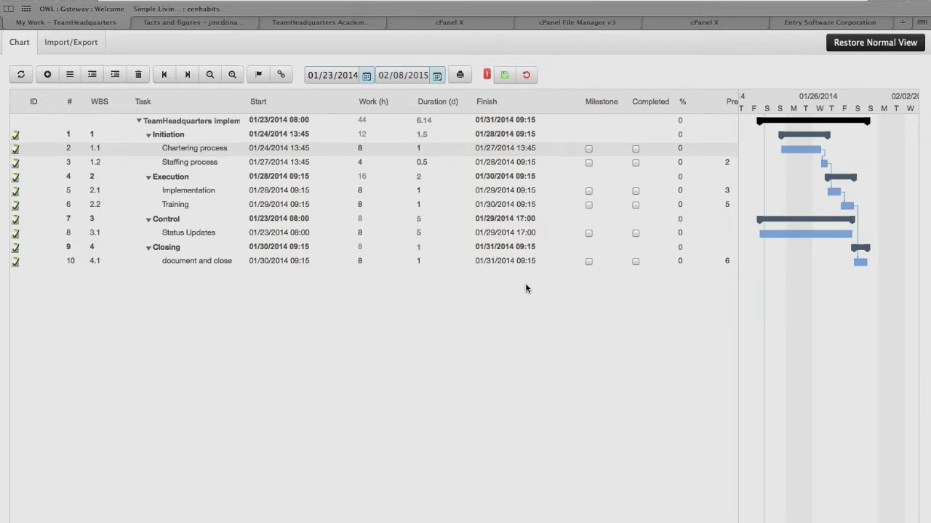
Step: Try document and close as a milestone, clear the milestone setting and restore its duration to 1 day
{"action": "left_click", "coordinate": [589, 261]}
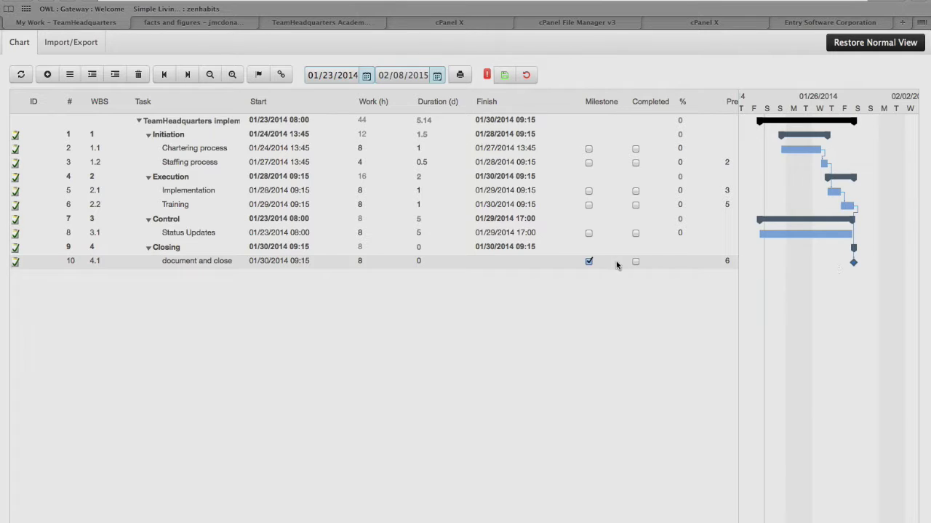
{"action": "left_click", "coordinate": [589, 262]}
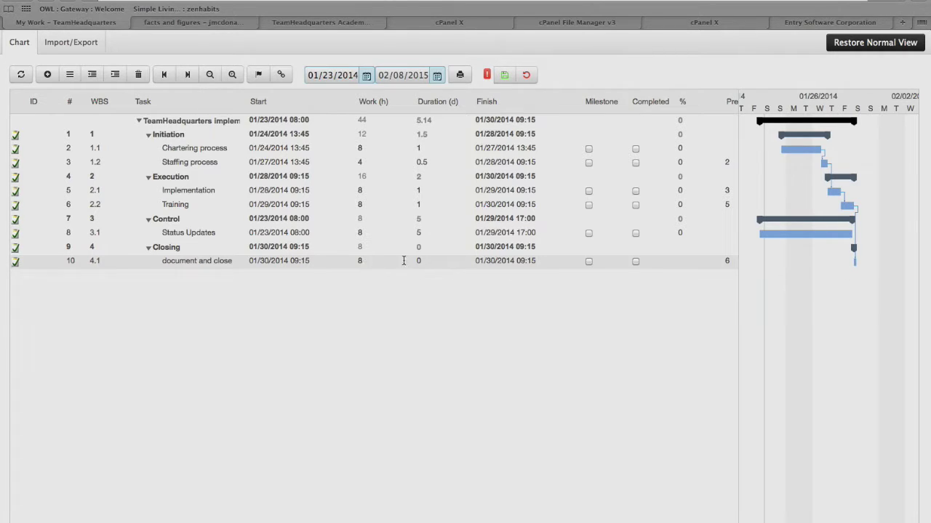
{"action": "double_click", "coordinate": [428, 261]}
{"action": "type", "text": "1"}
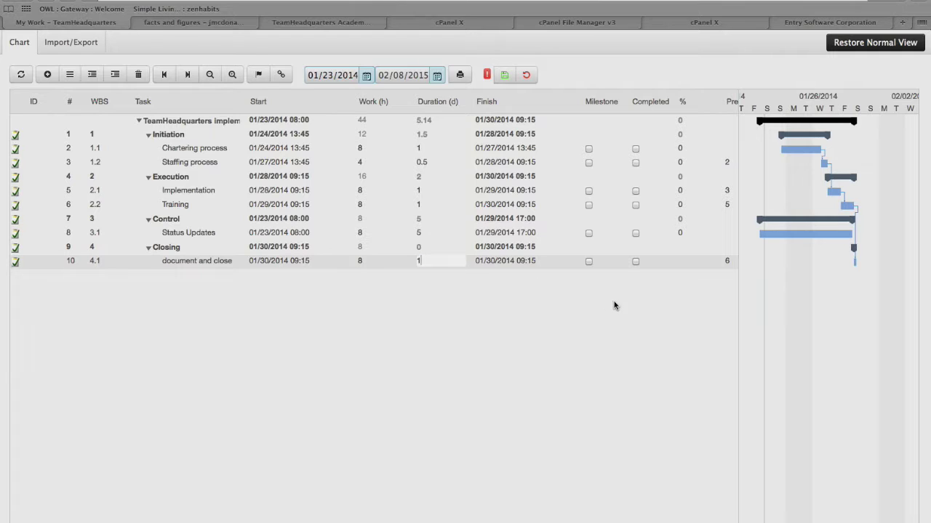
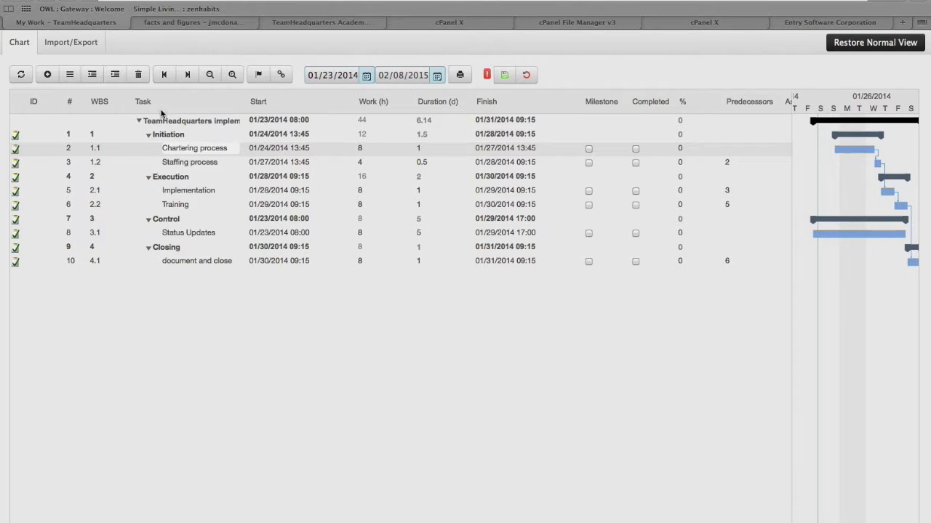
Step: Save the plan and open the Chartering process details to review its description and estimated time before returning to the chart
{"action": "left_click", "coordinate": [95, 152]}
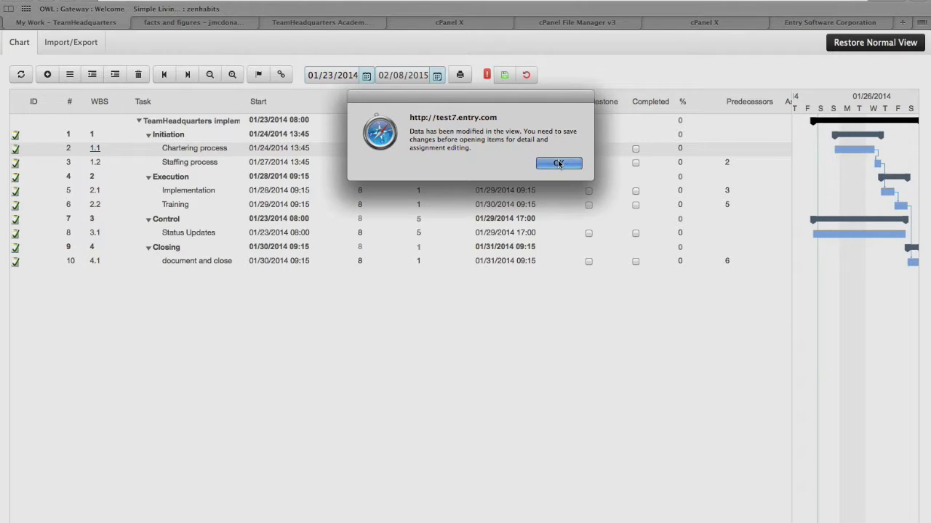
{"action": "left_click", "coordinate": [557, 167]}
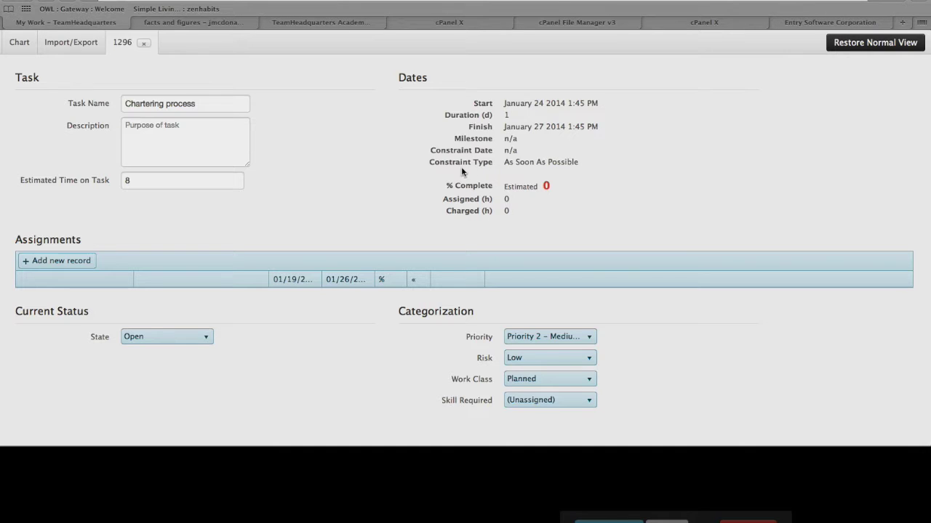
{"action": "left_click", "coordinate": [194, 128]}
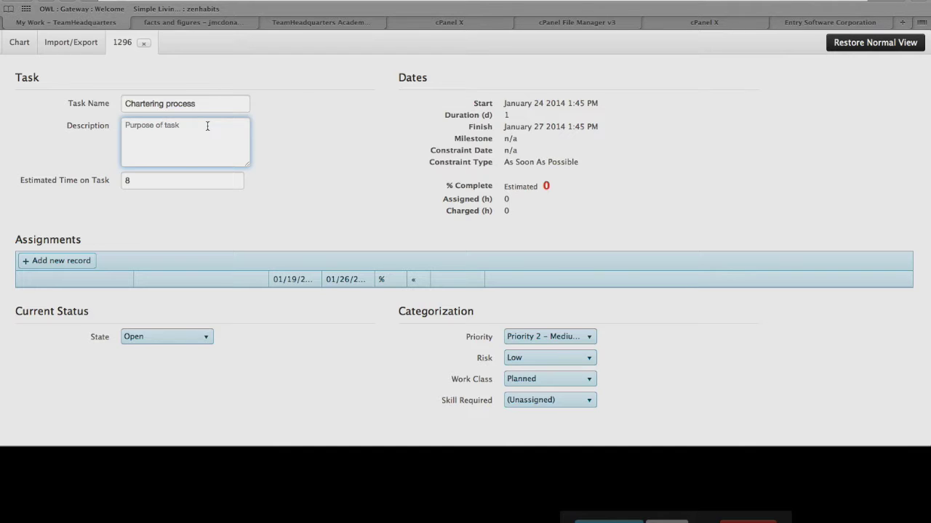
{"action": "left_click", "coordinate": [136, 181]}
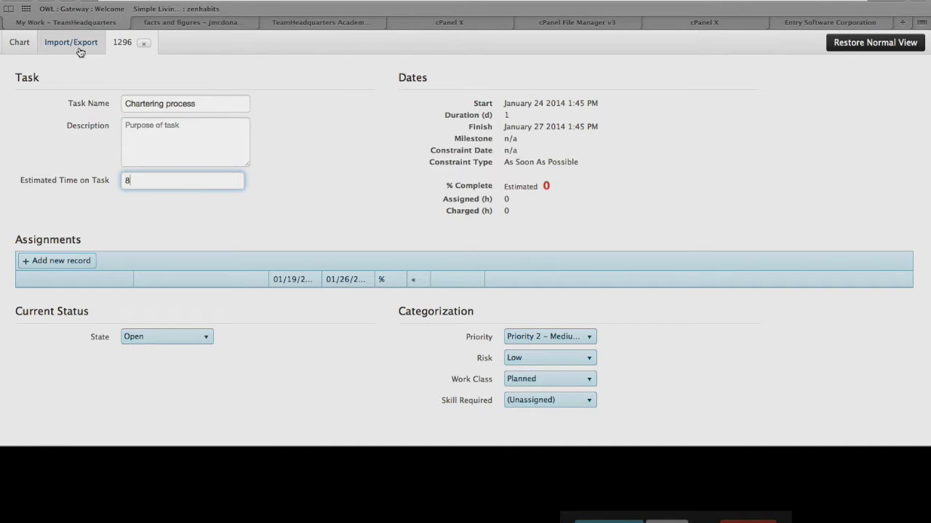
{"action": "left_click", "coordinate": [19, 43]}
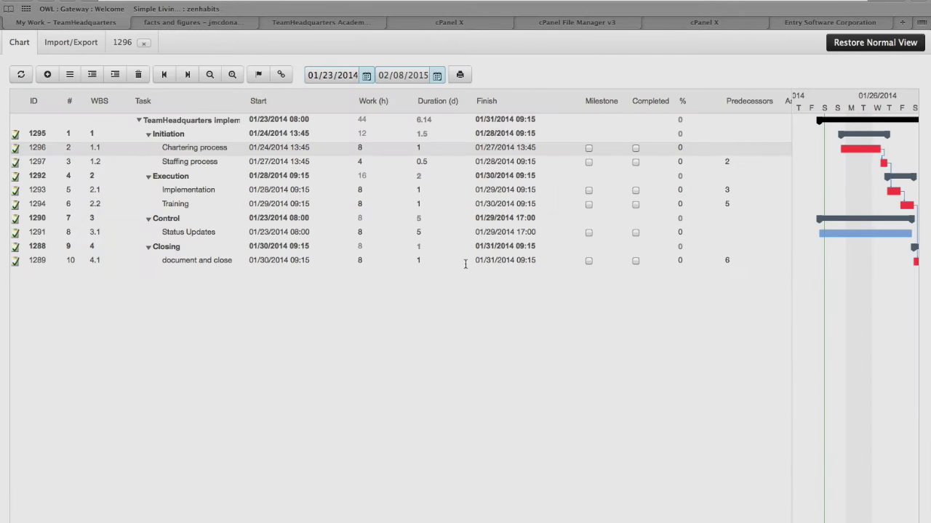
Step: Reschedule the Chartering process and Status Updates tasks to start on 02/03/2014, and widen the timeline to show their bars
{"action": "left_click", "coordinate": [268, 149]}
{"action": "left_click", "coordinate": [325, 150]}
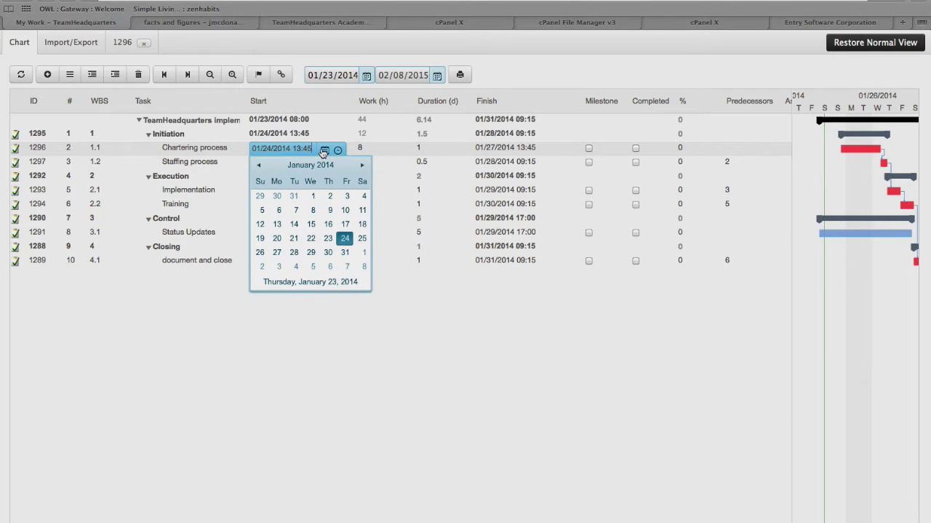
{"action": "left_click", "coordinate": [279, 267]}
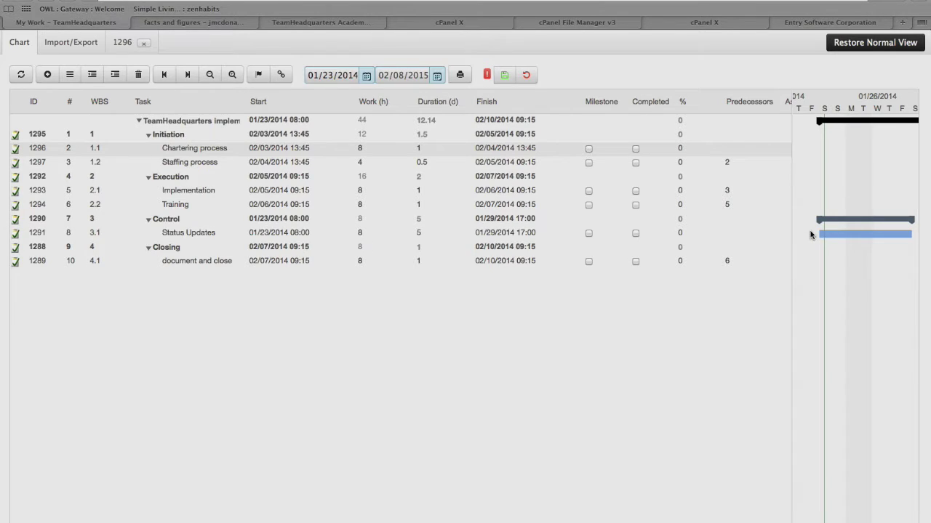
{"action": "left_click", "coordinate": [274, 235]}
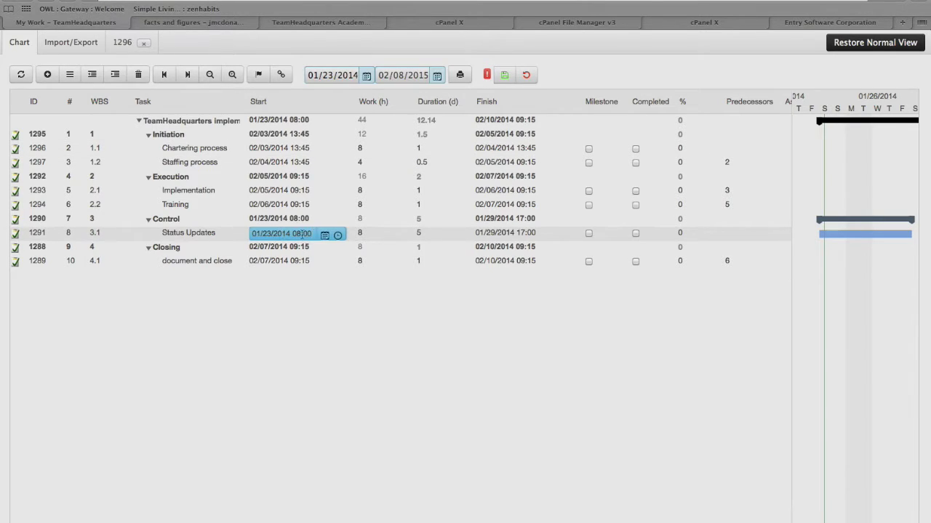
{"action": "left_click", "coordinate": [325, 235]}
{"action": "left_click", "coordinate": [279, 349]}
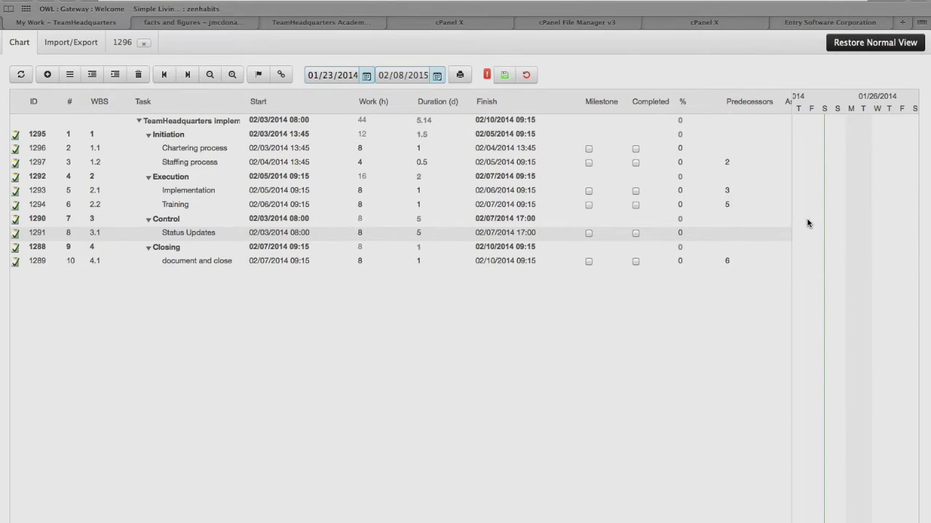
{"action": "left_click_drag", "start_coordinate": [793, 217], "coordinate": [483, 218]}
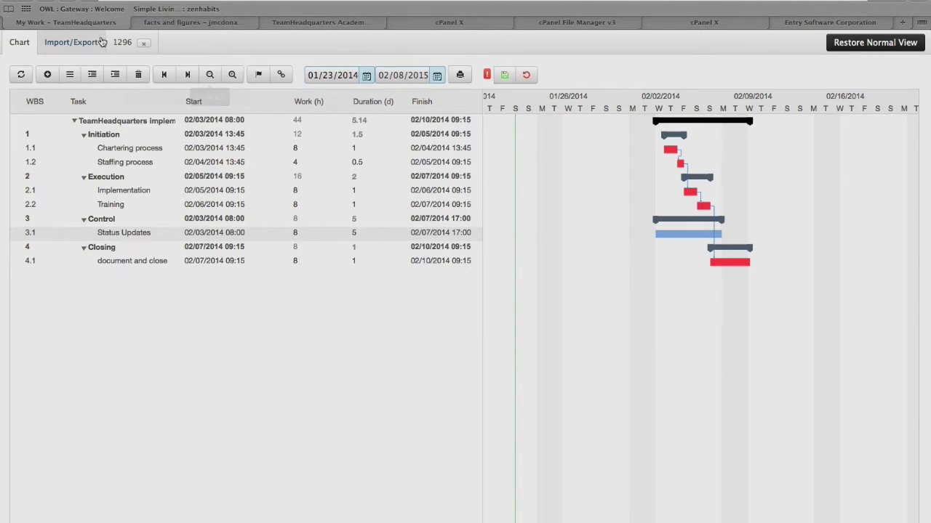
Step: Reopen the Chartering process details with refreshed dates and enter the description "Define the project, in scope and out of scope items."
{"action": "left_click", "coordinate": [122, 42]}
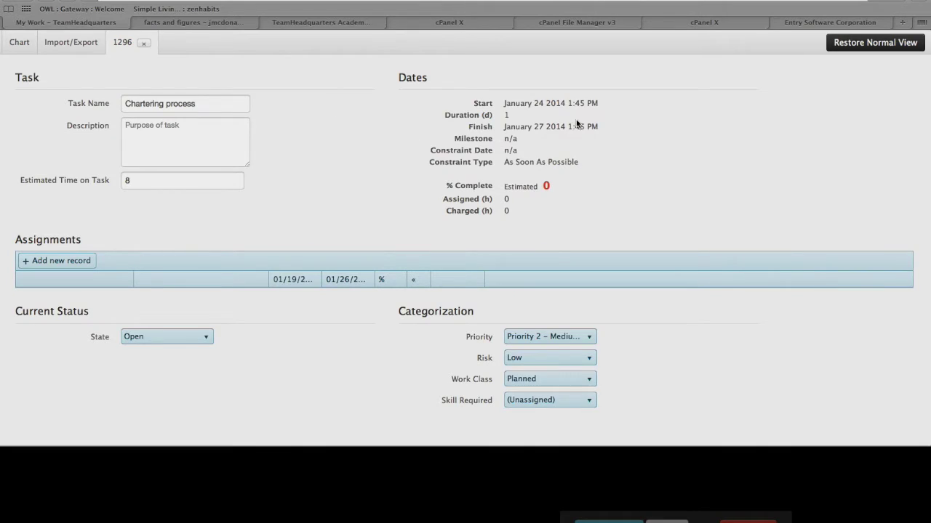
{"action": "left_click", "coordinate": [143, 43]}
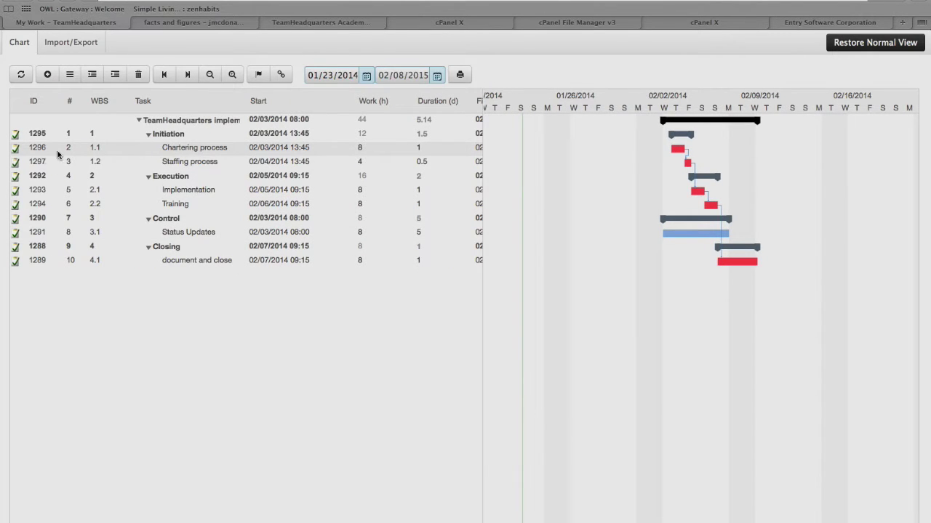
{"action": "double_click", "coordinate": [93, 152]}
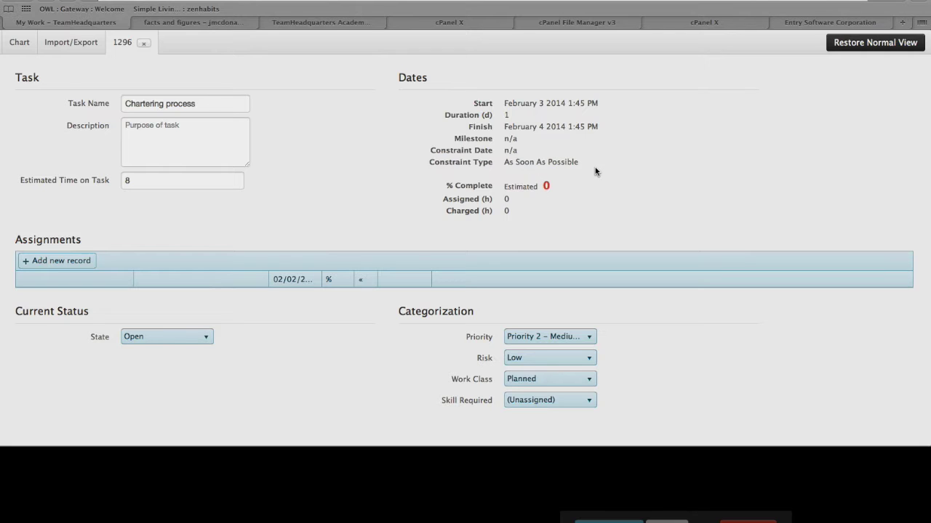
{"action": "left_click", "coordinate": [196, 142]}
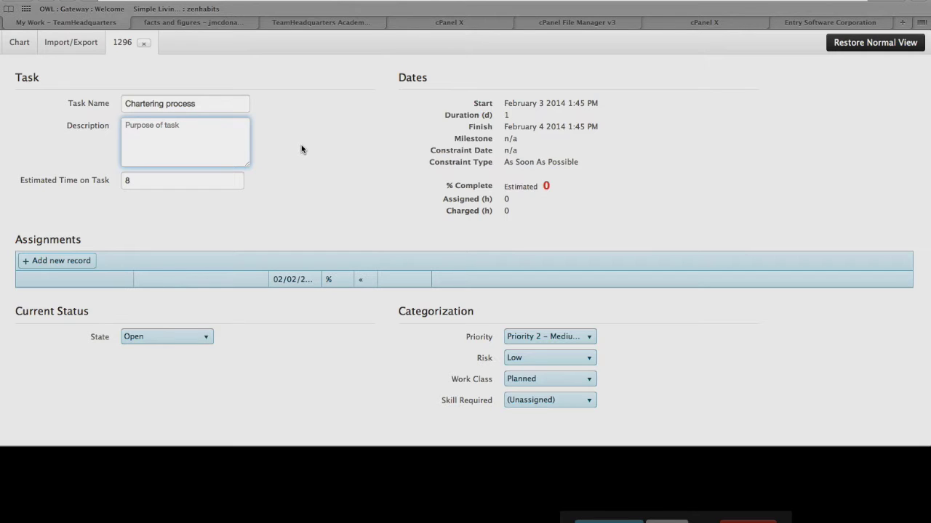
{"action": "type", "text": "D"}
{"action": "type", "text": "t of scope items."}
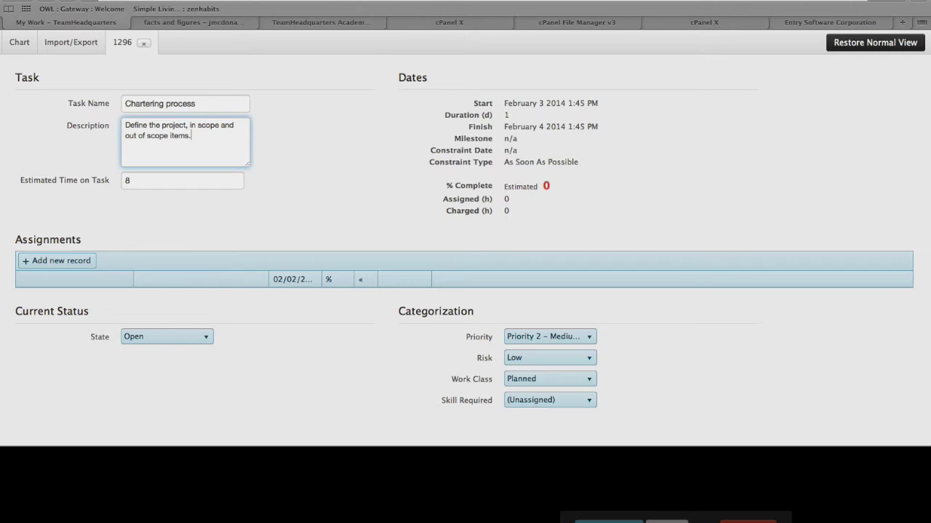
Step: Add an assignment to the Chartering process for the fifth team member listed, with 4 hours in the 02/02 week
{"action": "left_click", "coordinate": [77, 260]}
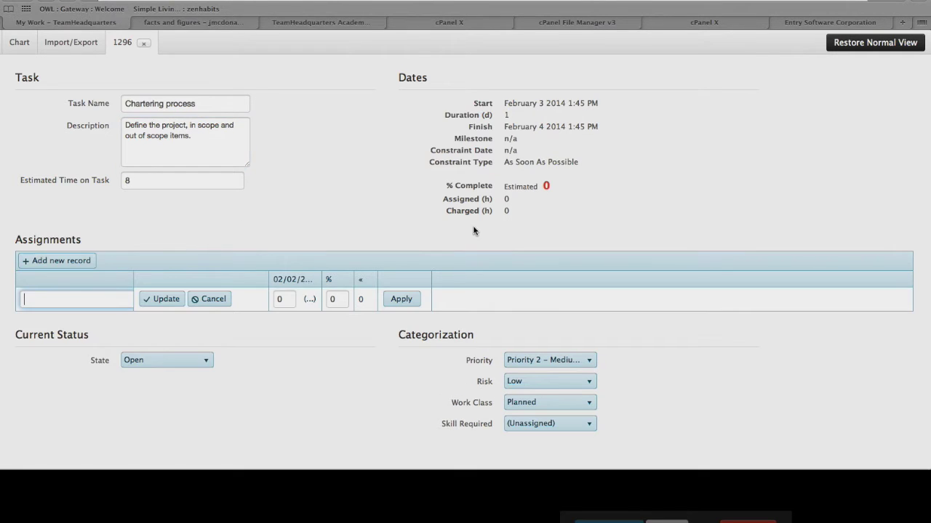
{"action": "left_click", "coordinate": [35, 301]}
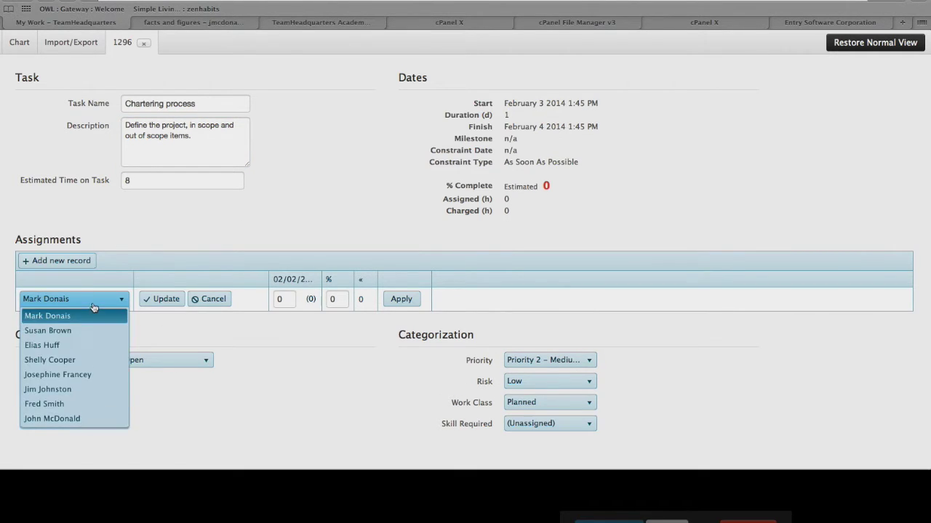
{"action": "left_click", "coordinate": [76, 374]}
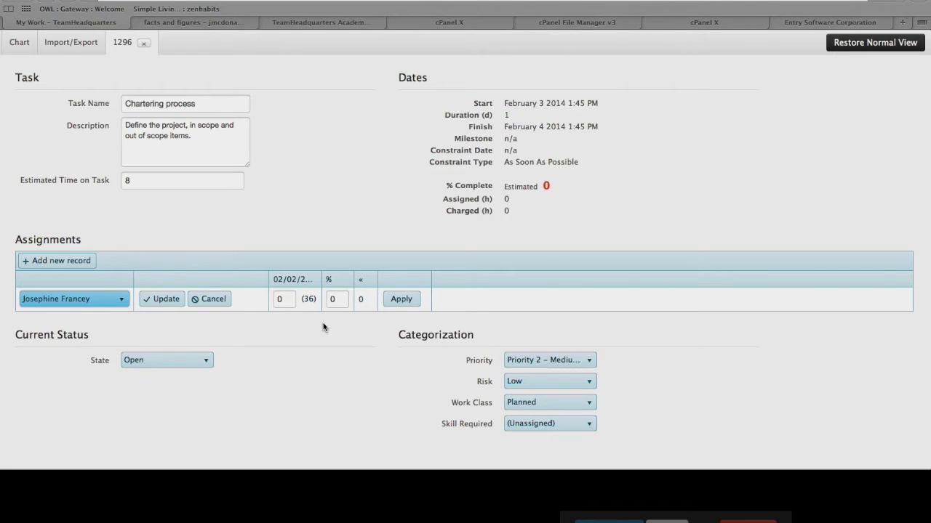
{"action": "left_click", "coordinate": [283, 299]}
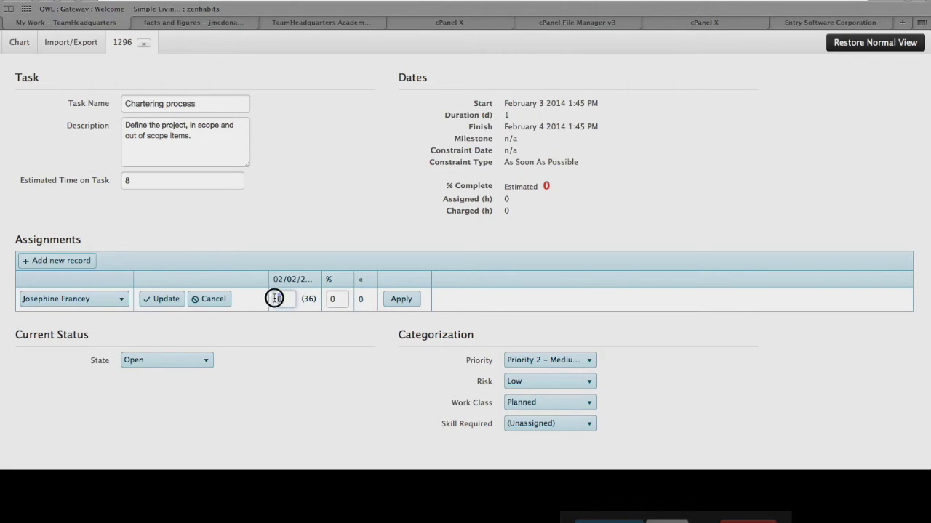
{"action": "type", "text": "4"}
{"action": "key", "text": "Tab"}
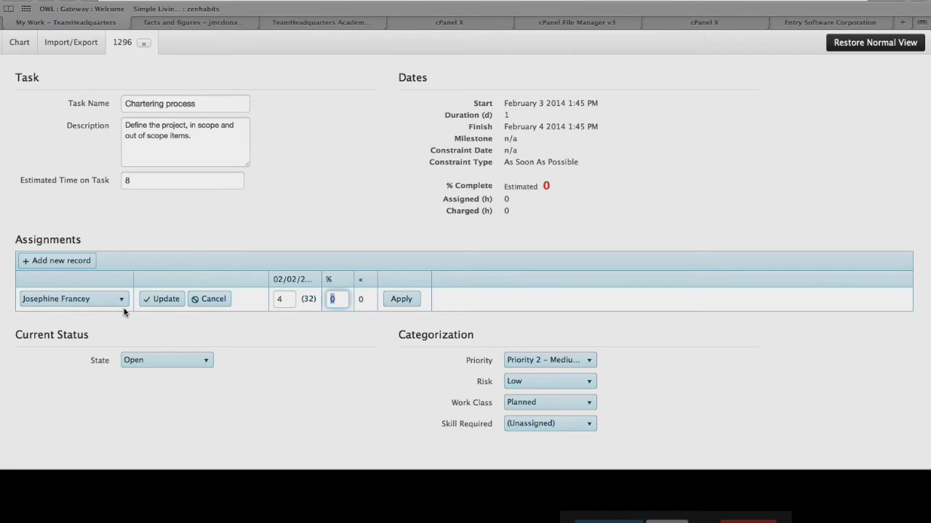
{"action": "left_click", "coordinate": [166, 300]}
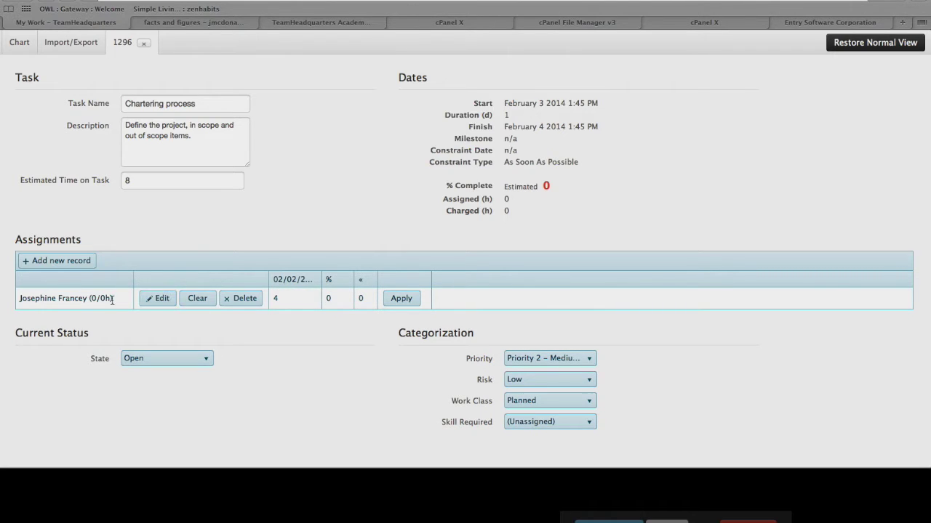
Step: Add a second assignment to the Chartering process for the second team member listed, also with 4 hours
{"action": "left_click", "coordinate": [60, 261]}
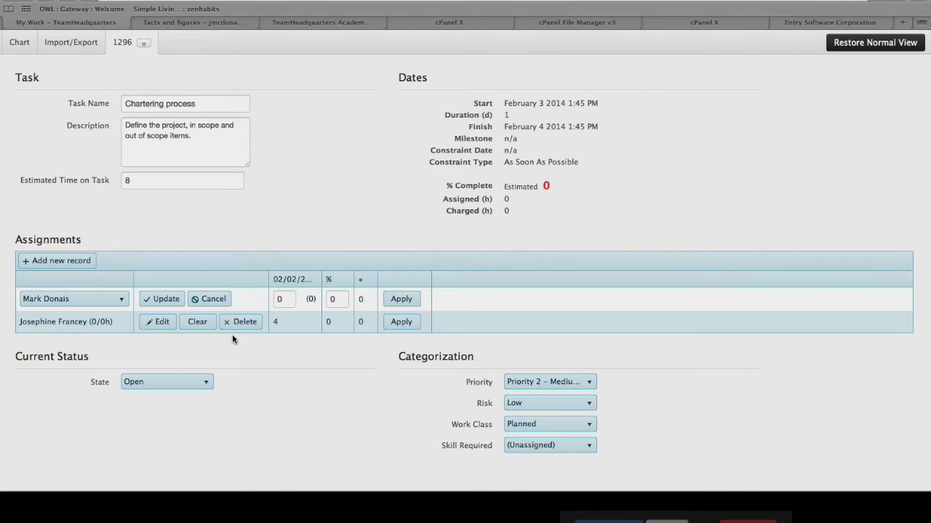
{"action": "left_click", "coordinate": [112, 301]}
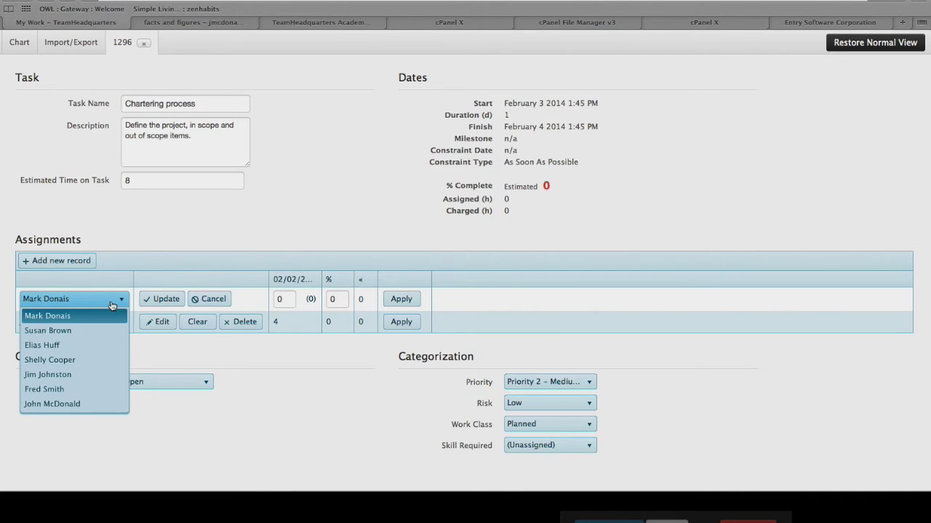
{"action": "left_click", "coordinate": [75, 330]}
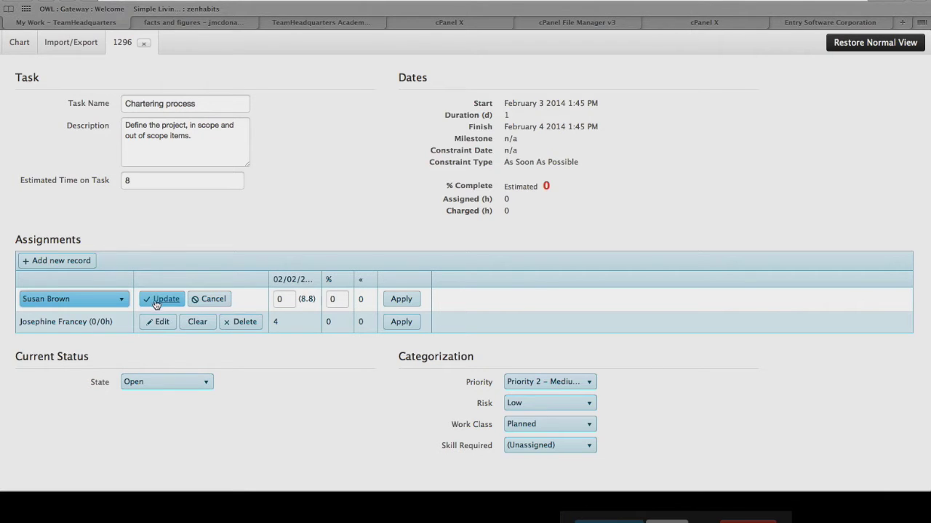
{"action": "left_click", "coordinate": [279, 299]}
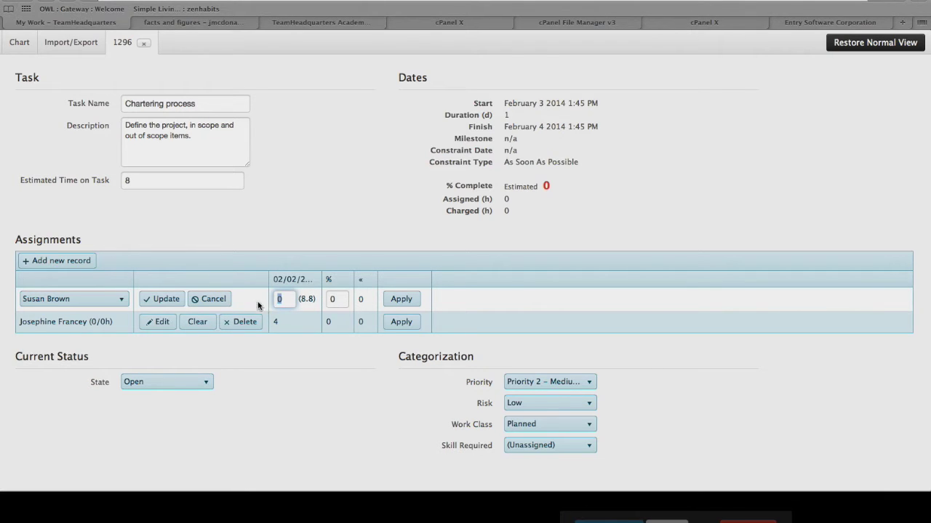
{"action": "type", "text": "4"}
{"action": "key", "text": "Tab"}
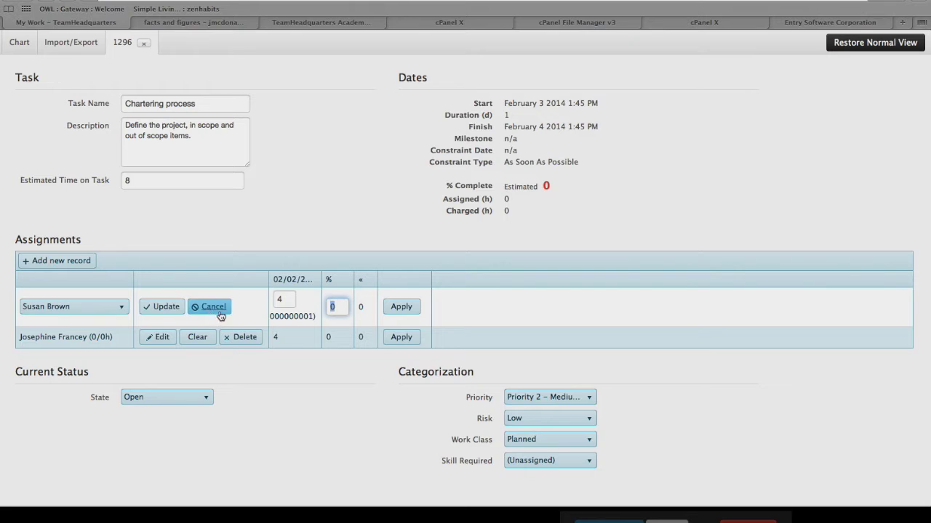
{"action": "left_click", "coordinate": [167, 308]}
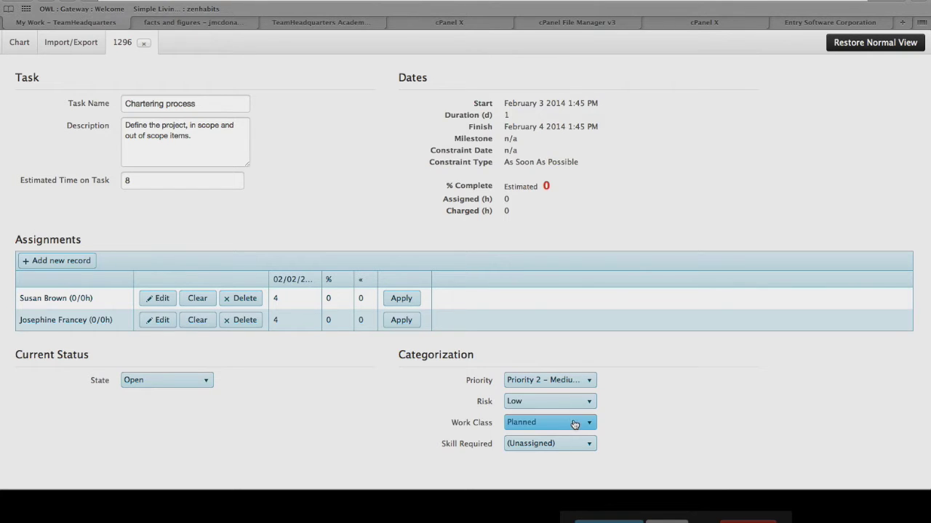
Step: Check the required skill options, save the Chartering process changes and review its assignments in the task table and timeline
{"action": "left_click", "coordinate": [574, 445]}
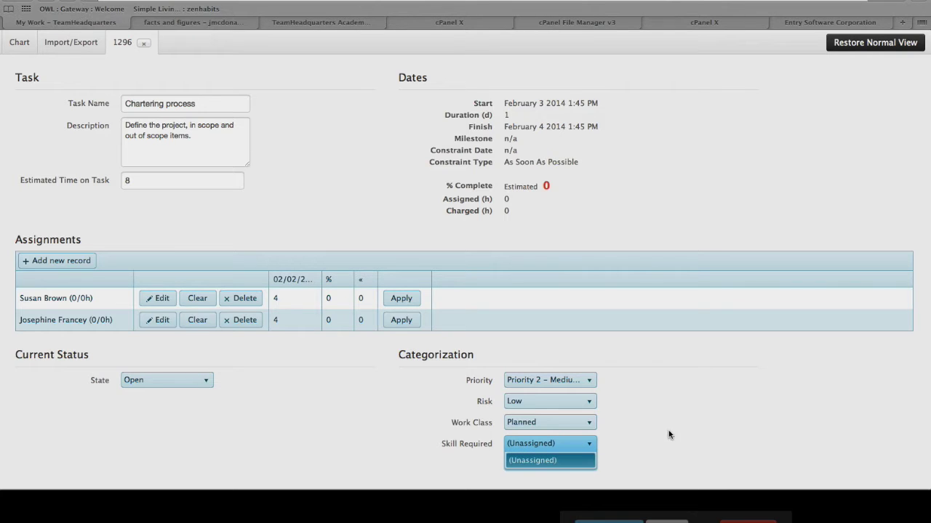
{"action": "left_click", "coordinate": [644, 437]}
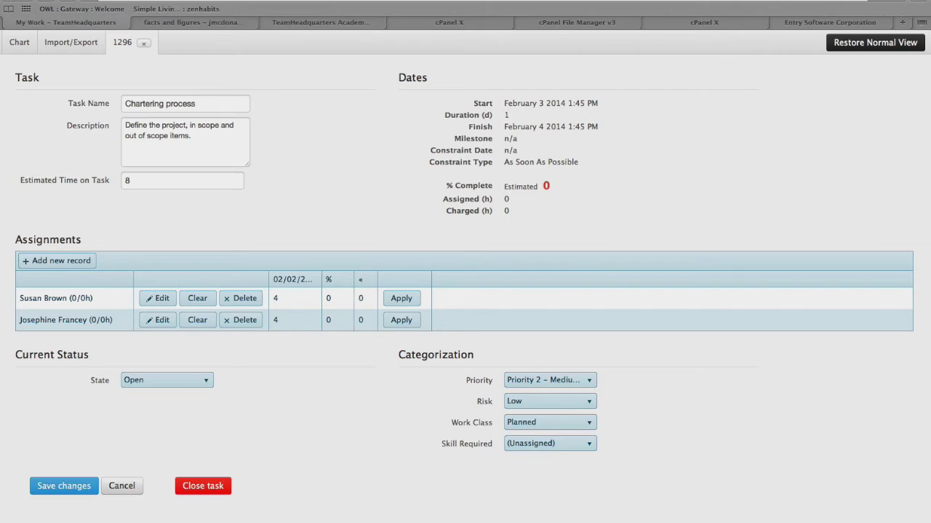
{"action": "left_click", "coordinate": [122, 486]}
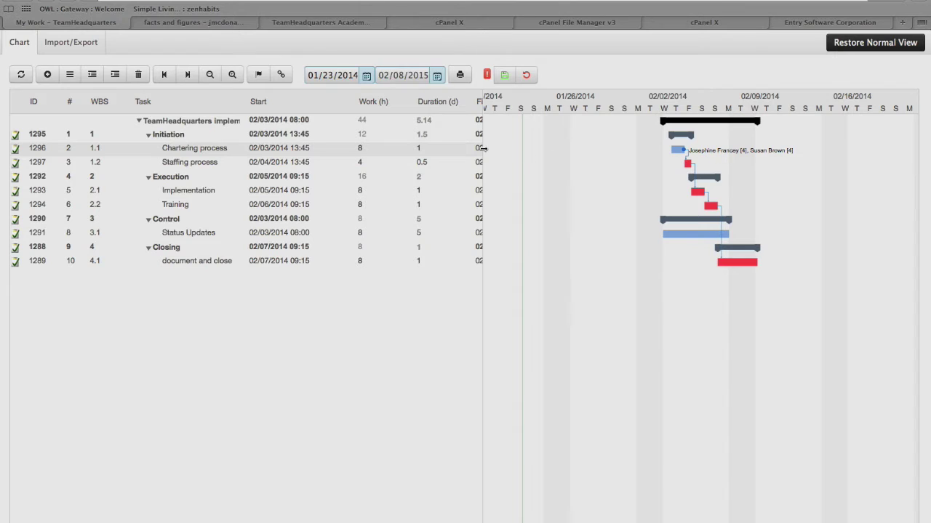
{"action": "left_click_drag", "start_coordinate": [483, 147], "coordinate": [907, 168]}
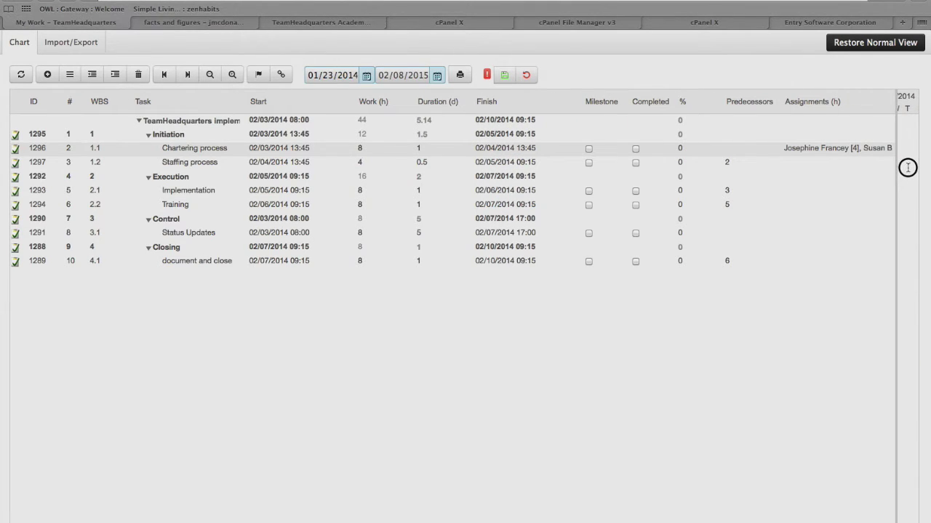
{"action": "left_click_drag", "start_coordinate": [907, 168], "coordinate": [404, 172]}
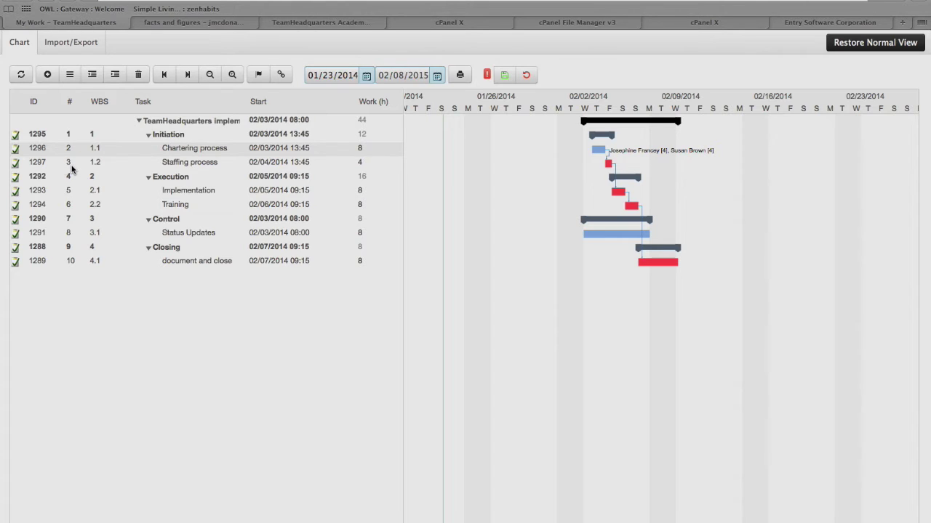
Step: Open the Staffing process details and add an assignment of 4 hours for the first team member assigned to the Chartering process
{"action": "double_click", "coordinate": [40, 167]}
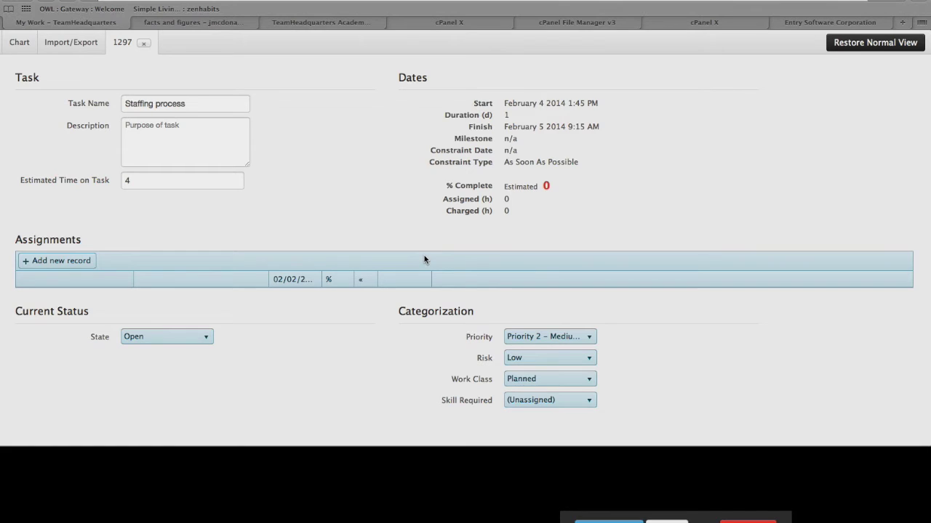
{"action": "left_click", "coordinate": [61, 264]}
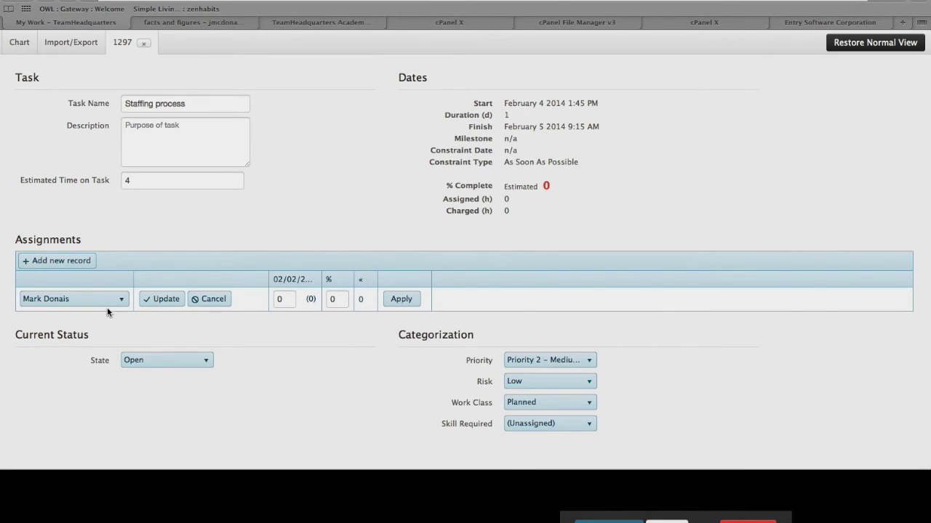
{"action": "left_click", "coordinate": [98, 306]}
{"action": "left_click", "coordinate": [48, 375]}
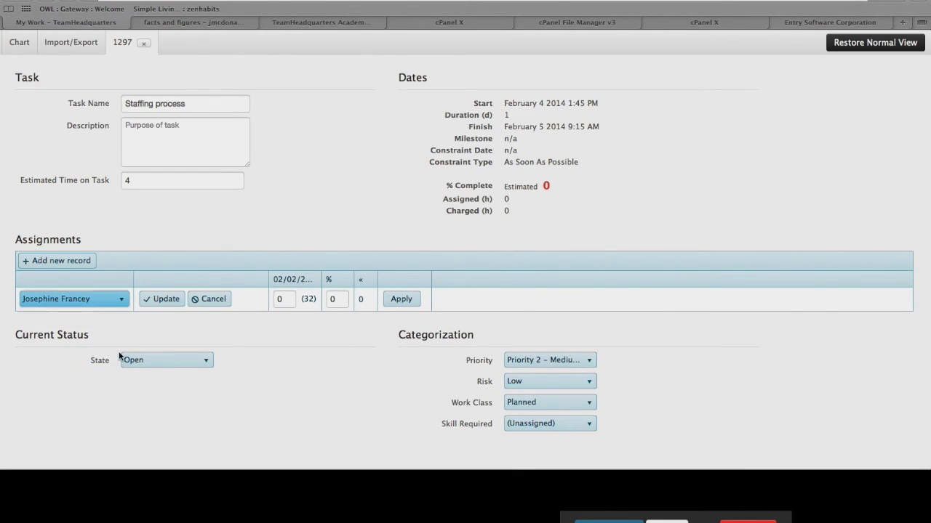
{"action": "left_click", "coordinate": [280, 301]}
{"action": "type", "text": "4"}
{"action": "key", "text": "Tab"}
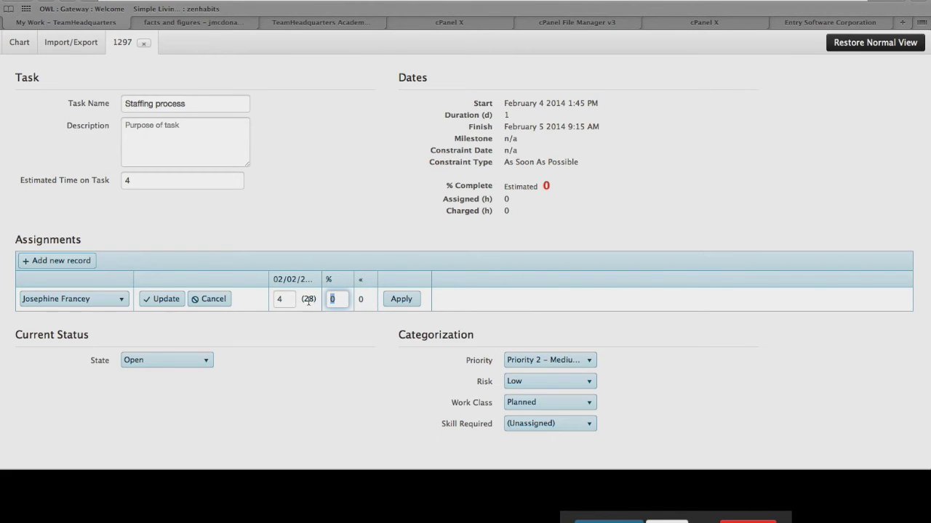
Step: Set the assigned hours to 0 and back to 4 to compare the team member's remaining availability
{"action": "left_click", "coordinate": [287, 299]}
{"action": "type", "text": "0"}
{"action": "key", "text": "Tab"}
{"action": "left_click", "coordinate": [280, 299]}
{"action": "type", "text": "4"}
{"action": "key", "text": "Tab"}
Step: Save the Staffing process assignment and the project plan, and leave the full-screen Gantt view
{"action": "left_click", "coordinate": [163, 299]}
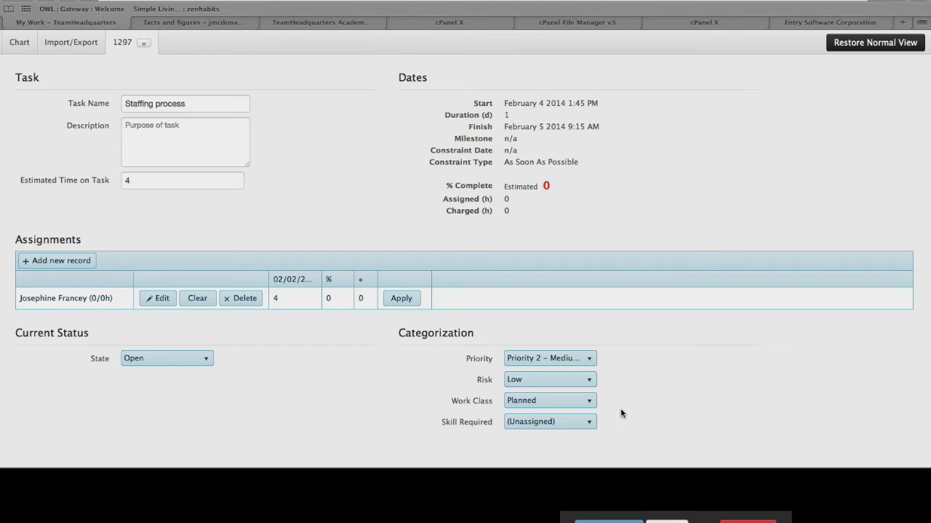
{"action": "left_click", "coordinate": [578, 521]}
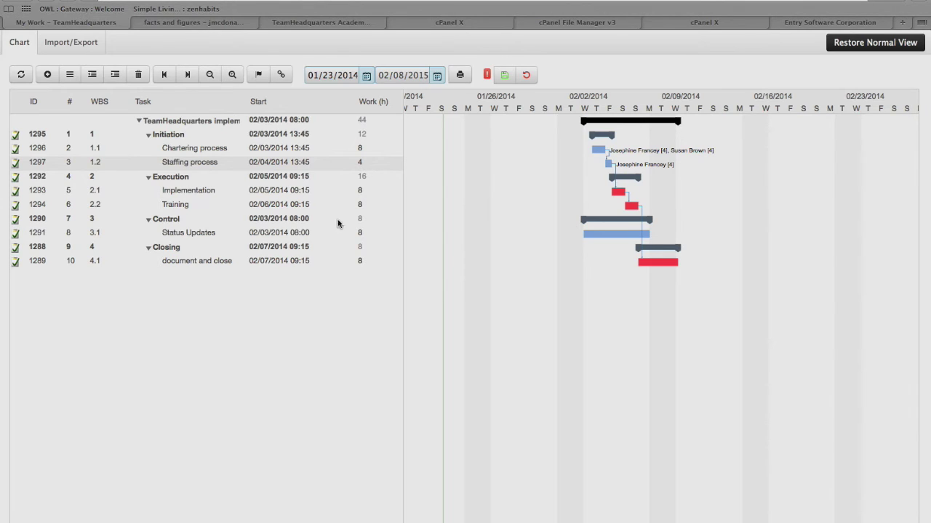
{"action": "left_click", "coordinate": [506, 77]}
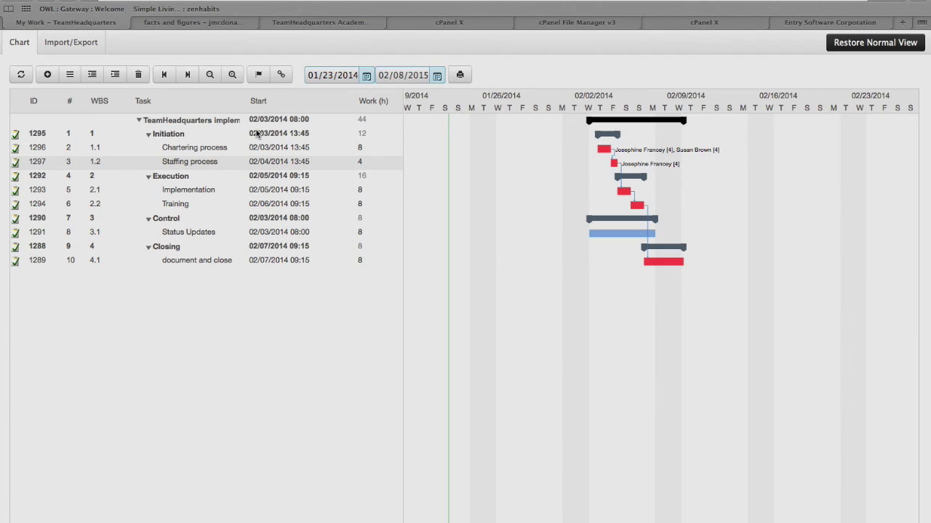
{"action": "left_click", "coordinate": [859, 46]}
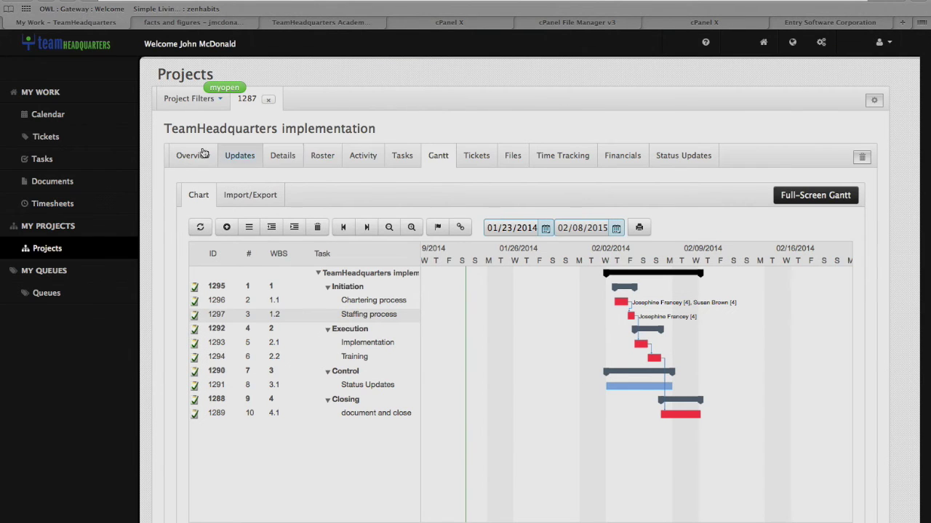
Step: View the Charter task's comment and time-charge form in My Tasks, and return to the TeamHeadquarters implementation Gantt chart
{"action": "left_click", "coordinate": [42, 159]}
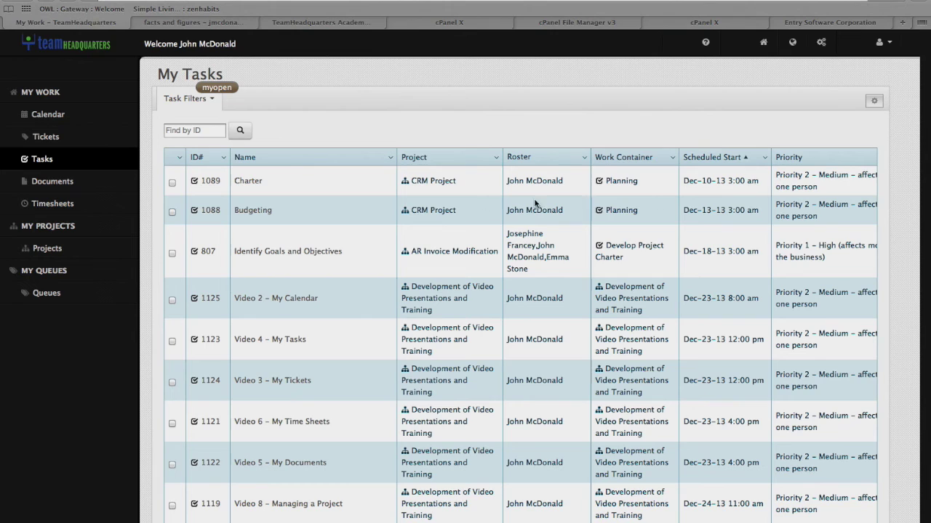
{"action": "left_click", "coordinate": [251, 183]}
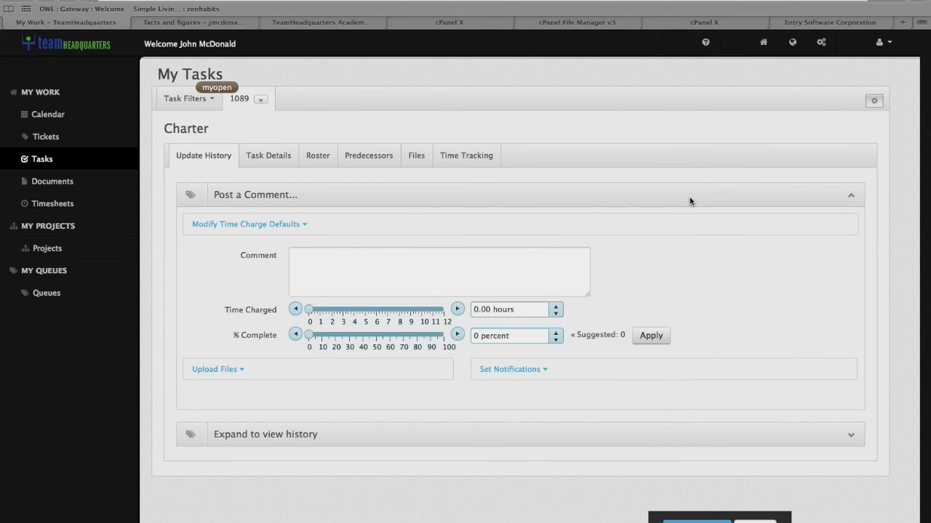
{"action": "left_click", "coordinate": [260, 100]}
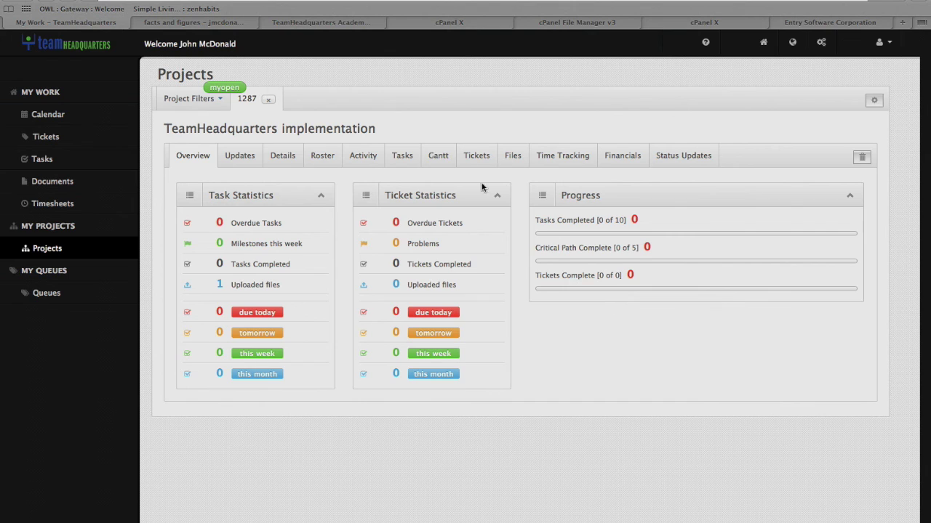
{"action": "left_click", "coordinate": [440, 154]}
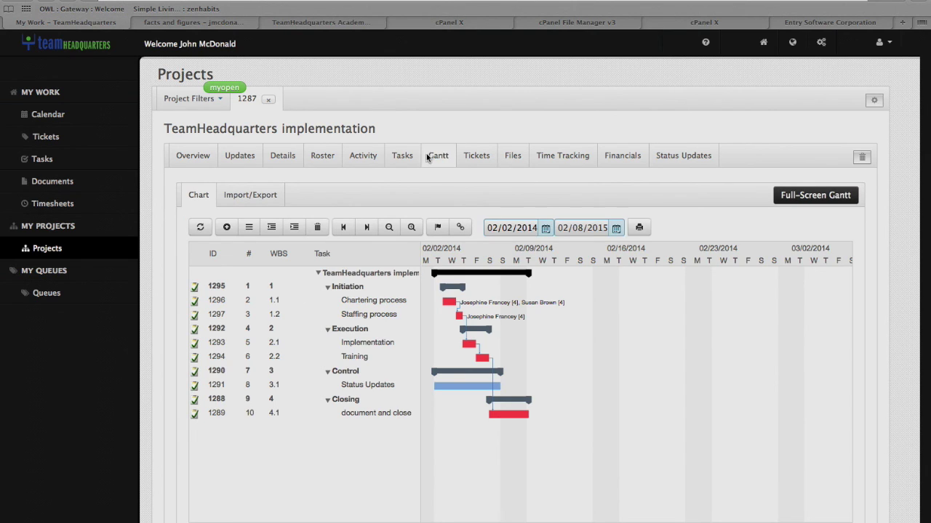